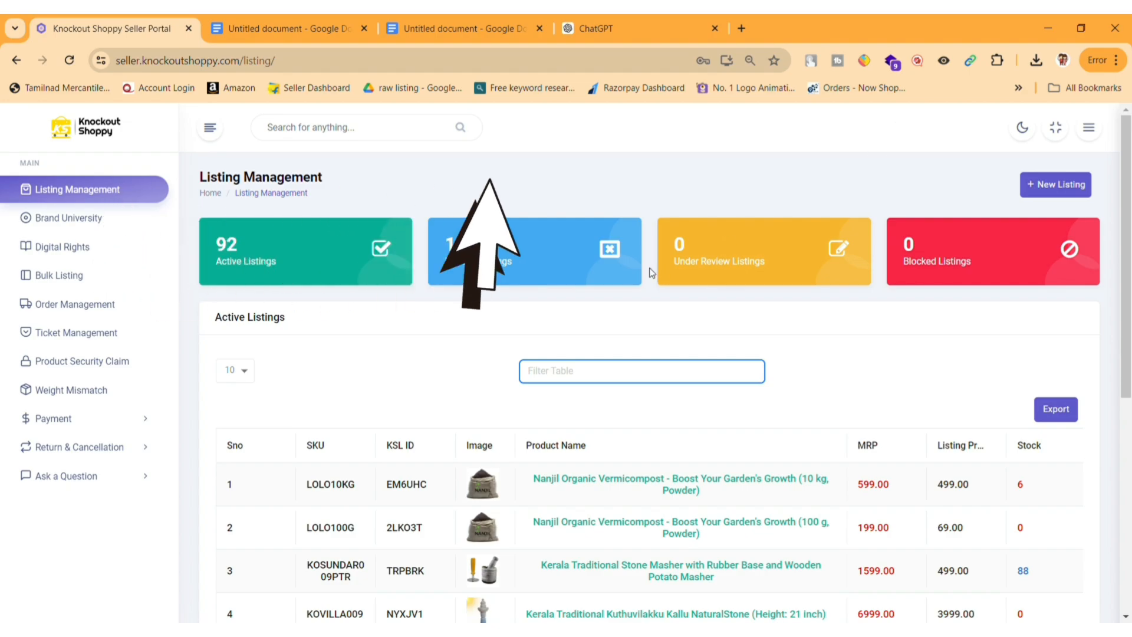
Start a new listing and set its vertical to Grocery, Canned & Jarred Food, Vegetables
{"action": "left_click", "coordinate": [1071, 186]}
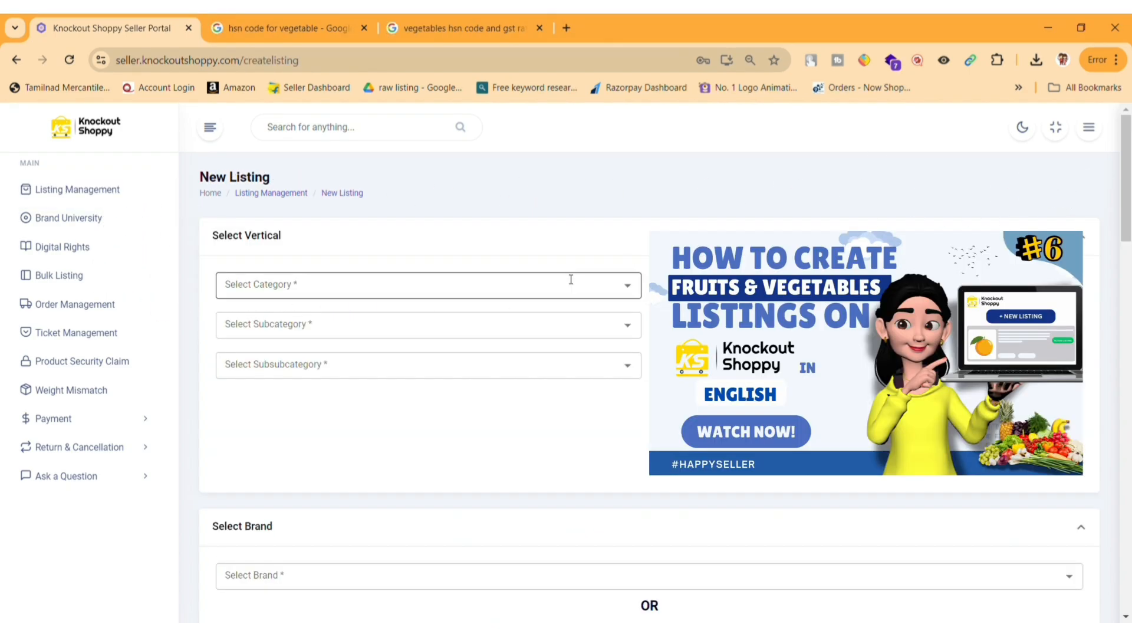
{"action": "left_click", "coordinate": [571, 280]}
{"action": "left_click", "coordinate": [555, 342]}
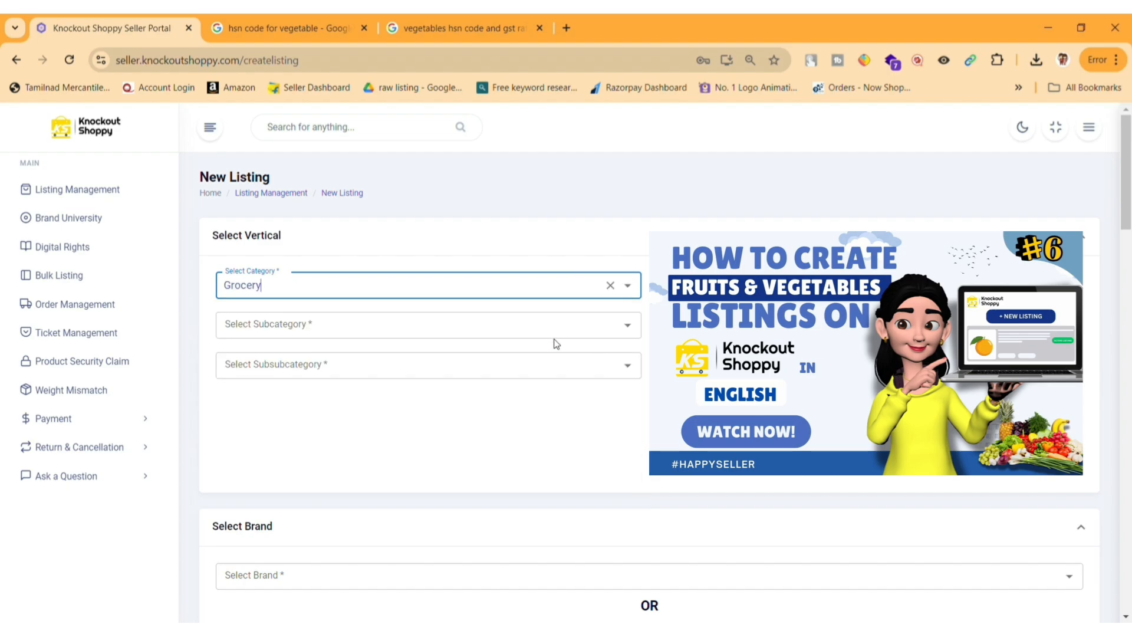
{"action": "left_click", "coordinate": [608, 330]}
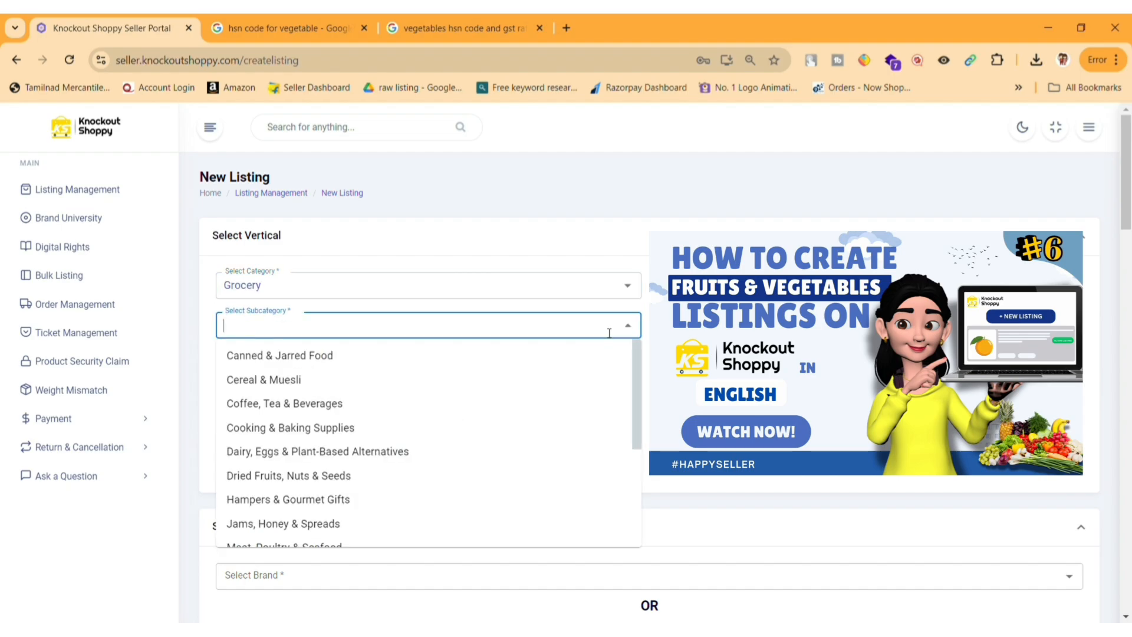
{"action": "left_click", "coordinate": [552, 359]}
{"action": "scroll", "coordinate": [520, 338], "scroll_direction": "down", "scroll_amount": 1}
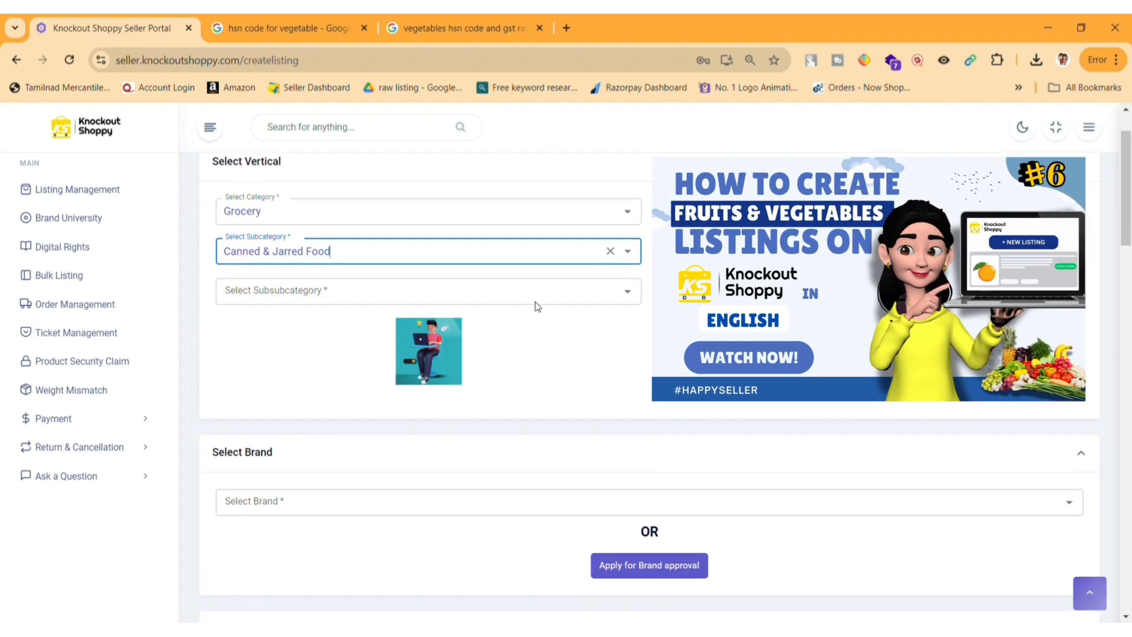
{"action": "left_click", "coordinate": [538, 303]}
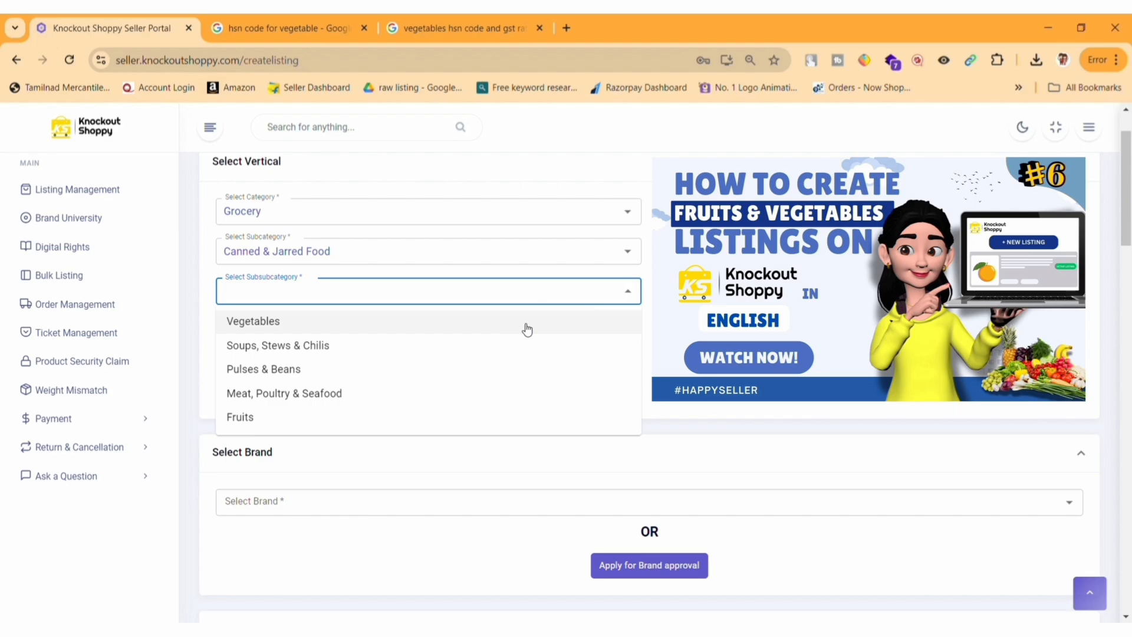
{"action": "left_click", "coordinate": [551, 331]}
Set the listing's brand to Non Branded
{"action": "scroll", "coordinate": [560, 337], "scroll_direction": "down", "scroll_amount": 2}
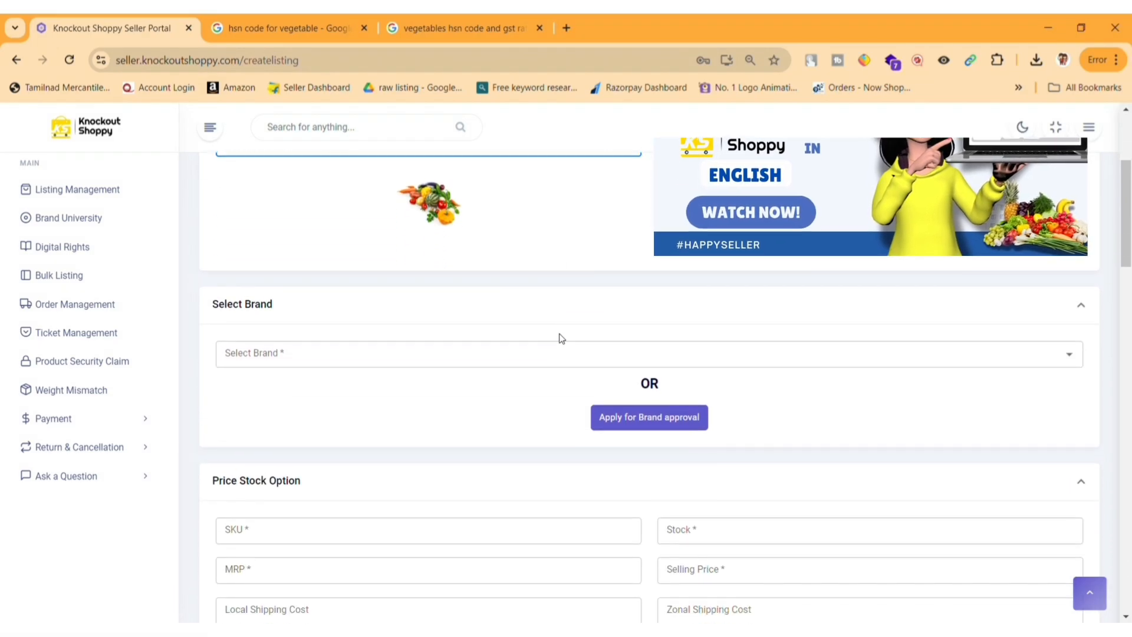
{"action": "left_click", "coordinate": [608, 364]}
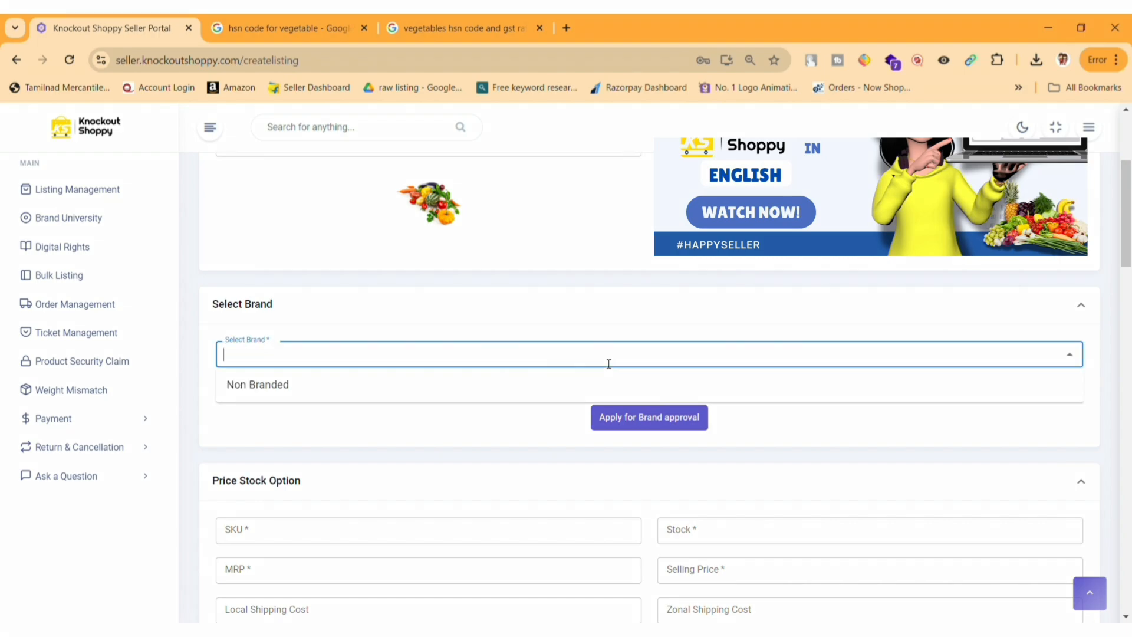
{"action": "left_click", "coordinate": [555, 393]}
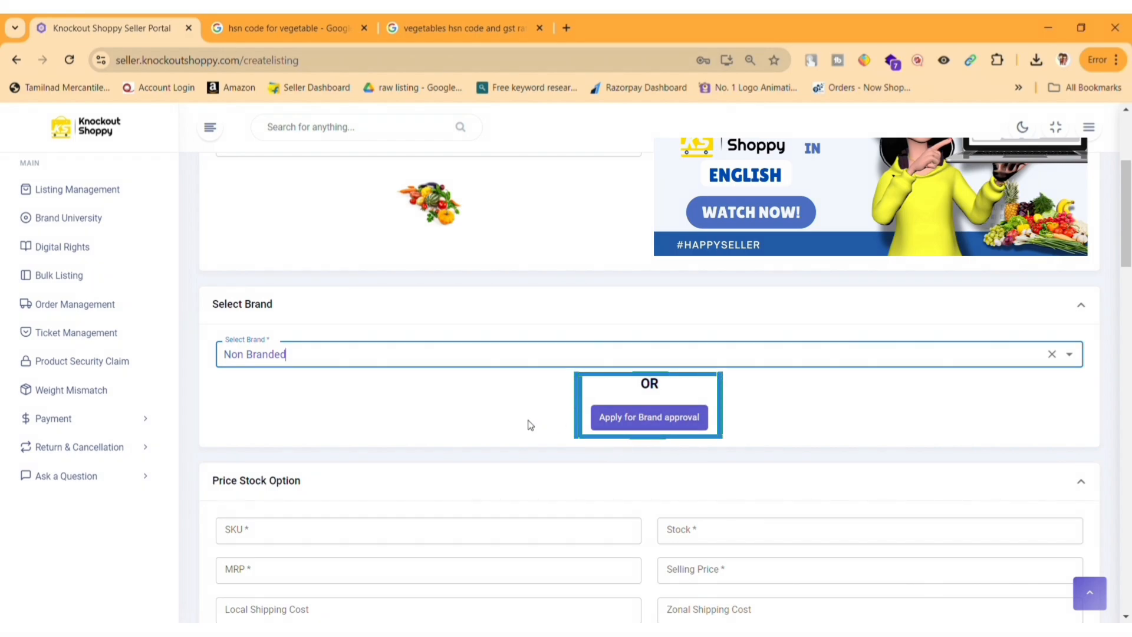
Enter RP01 as the listing's SKU and set the stock to 10
{"action": "scroll", "coordinate": [533, 422], "scroll_direction": "down", "scroll_amount": 4}
{"action": "left_click", "coordinate": [506, 321]}
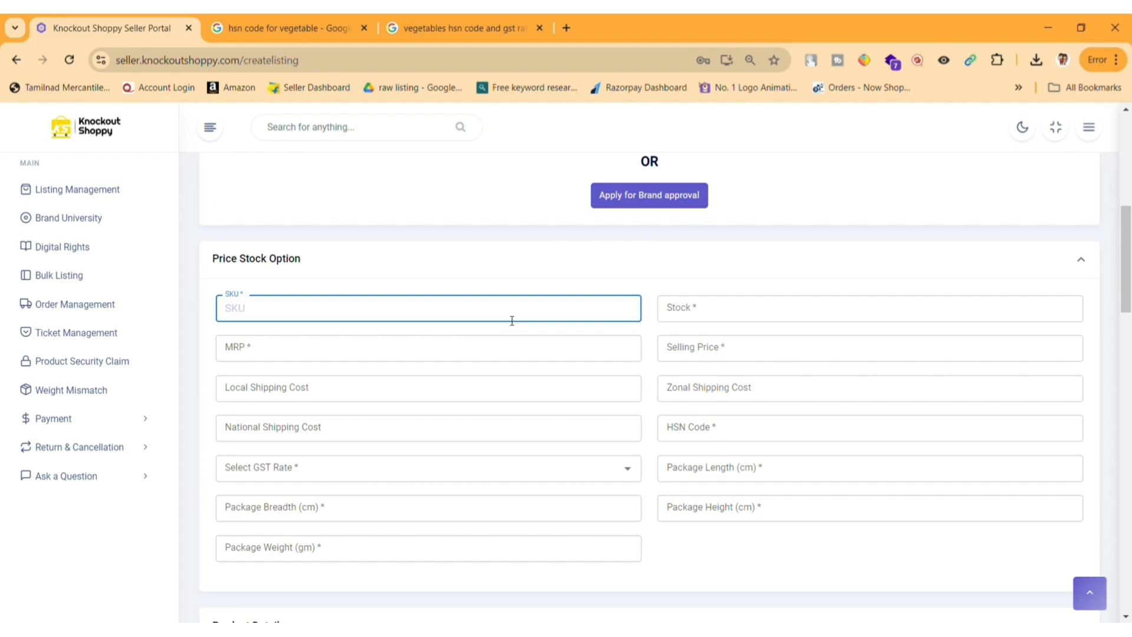
{"action": "type", "text": "RP01"}
{"action": "left_click", "coordinate": [724, 318]}
{"action": "type", "text": "10"}
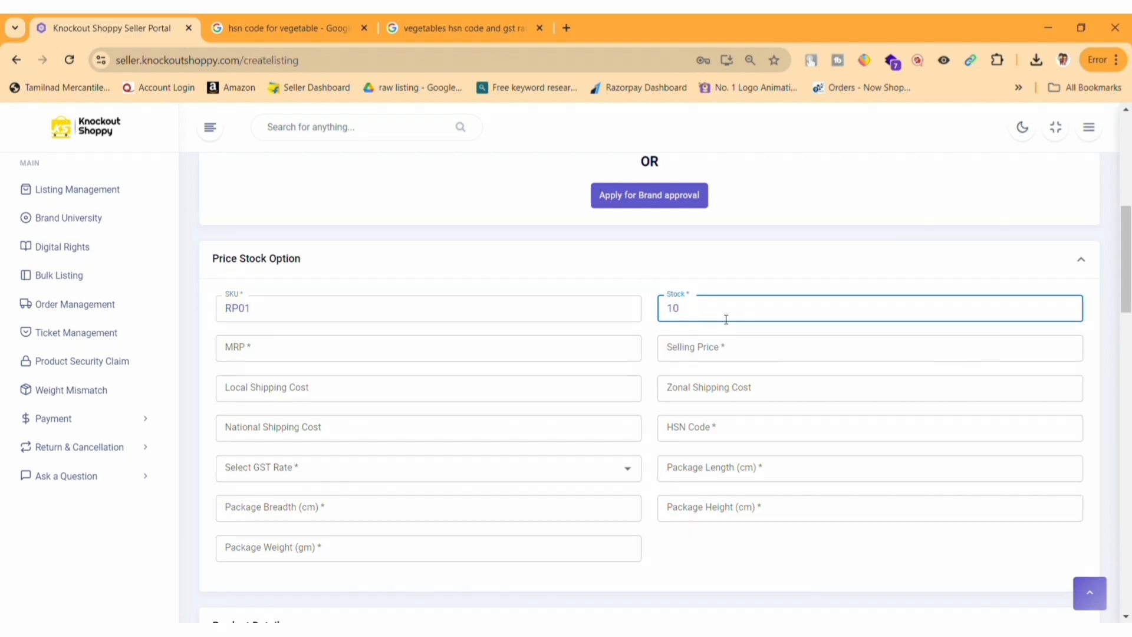
Set the product's MRP to 459 and its selling price to 399
{"action": "left_click", "coordinate": [542, 352]}
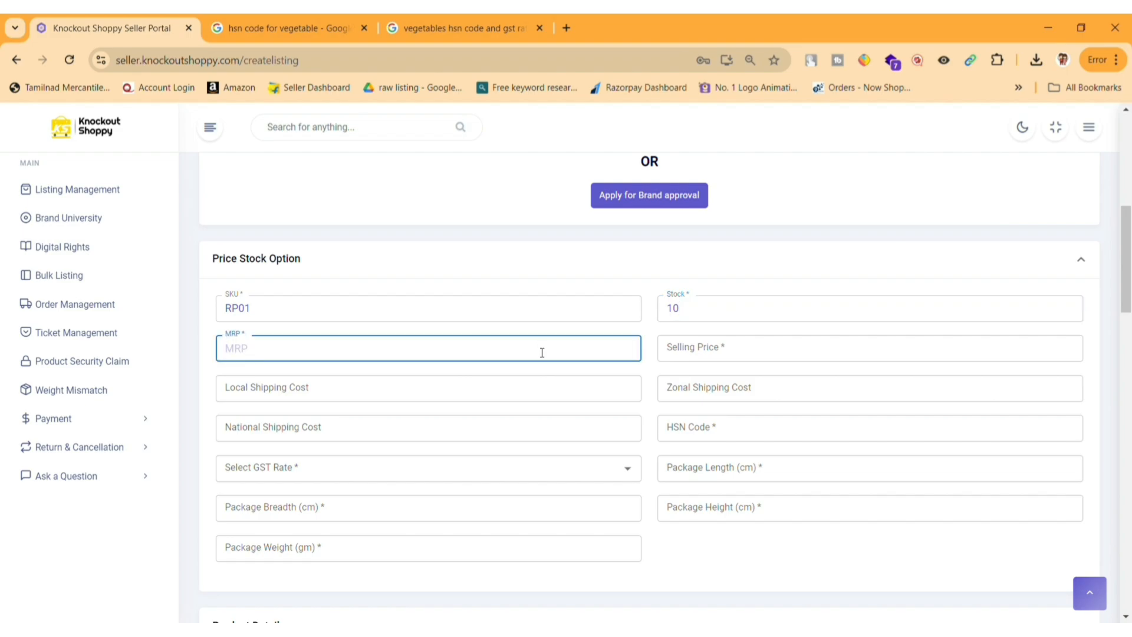
{"action": "type", "text": "459"}
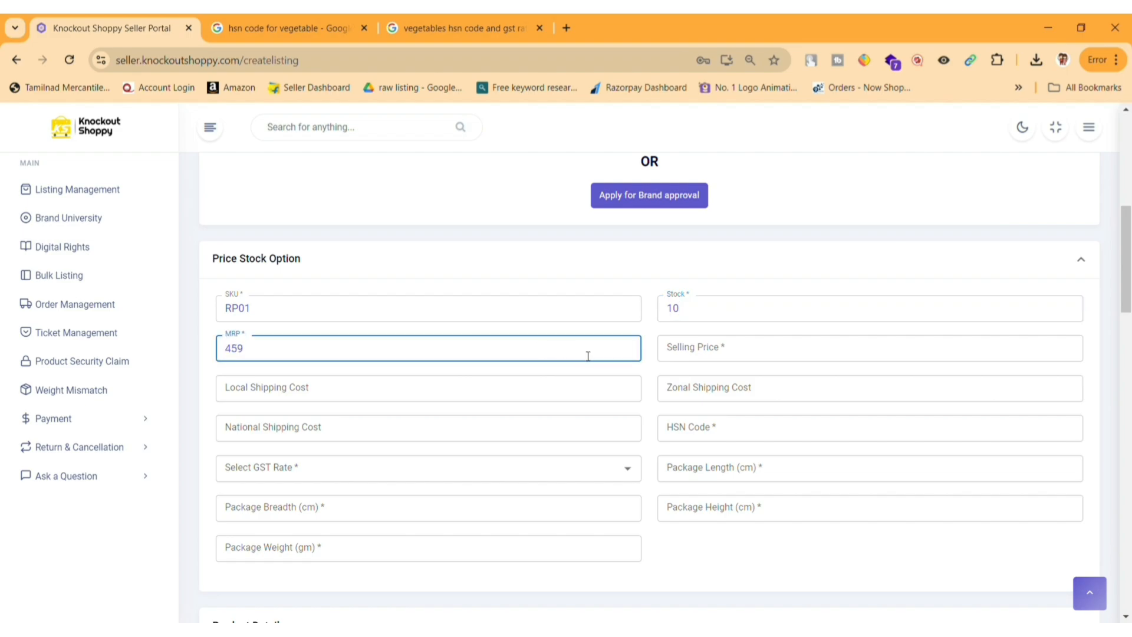
{"action": "left_click", "coordinate": [706, 355]}
{"action": "type", "text": "399"}
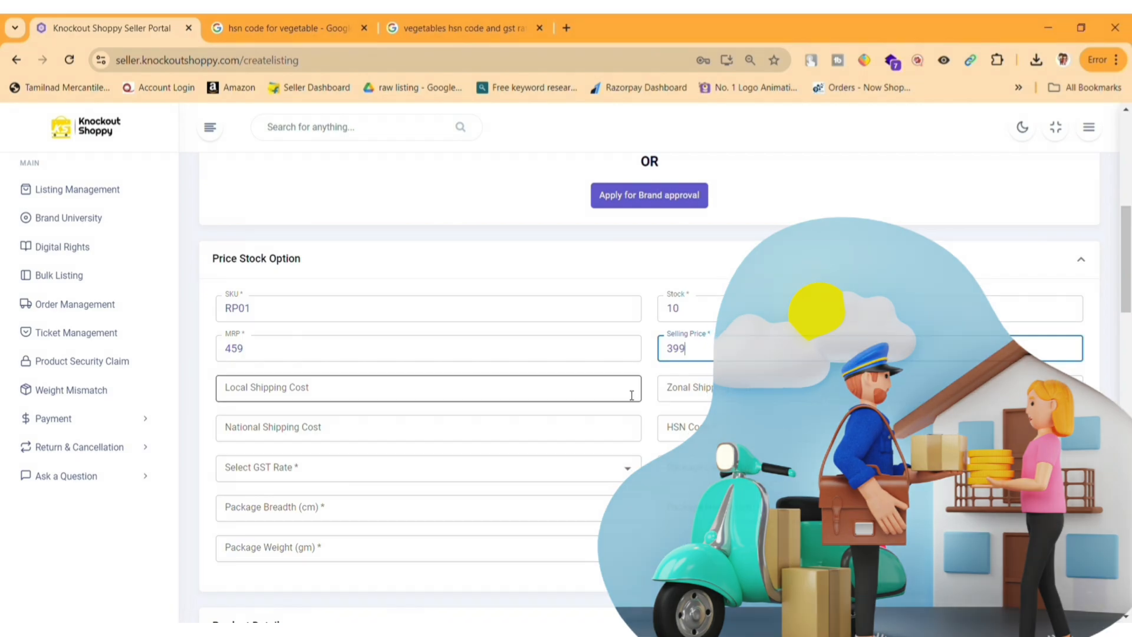
Set the local, zonal and national shipping costs to 0
{"action": "left_click", "coordinate": [631, 392]}
{"action": "type", "text": "0"}
{"action": "left_click", "coordinate": [748, 390]}
{"action": "type", "text": "0"}
{"action": "left_click", "coordinate": [526, 430]}
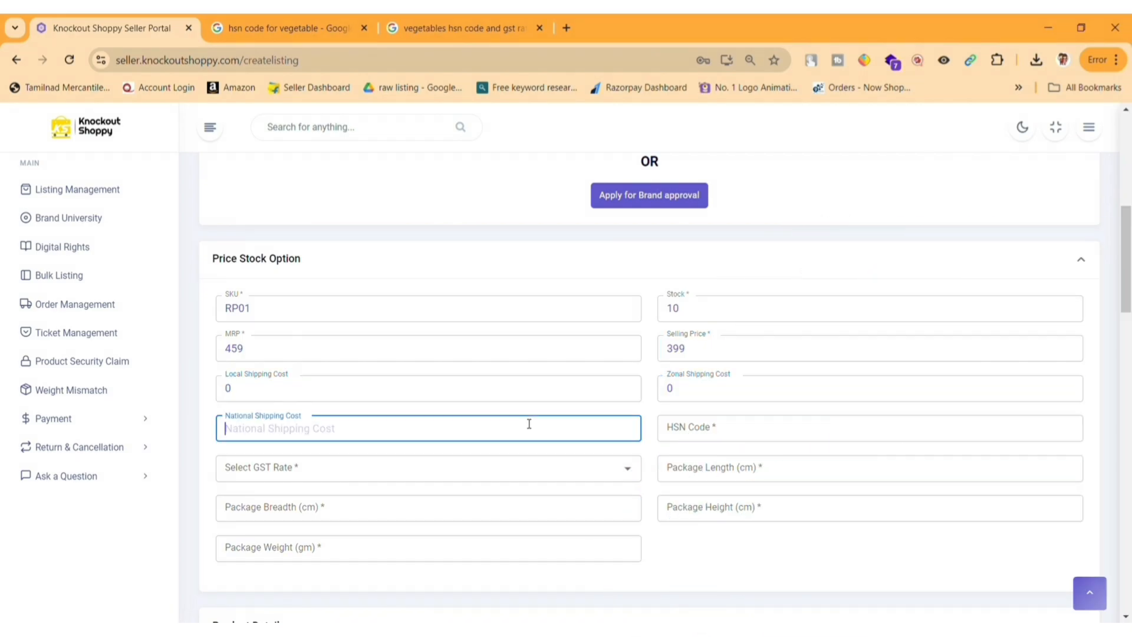
{"action": "type", "text": "0"}
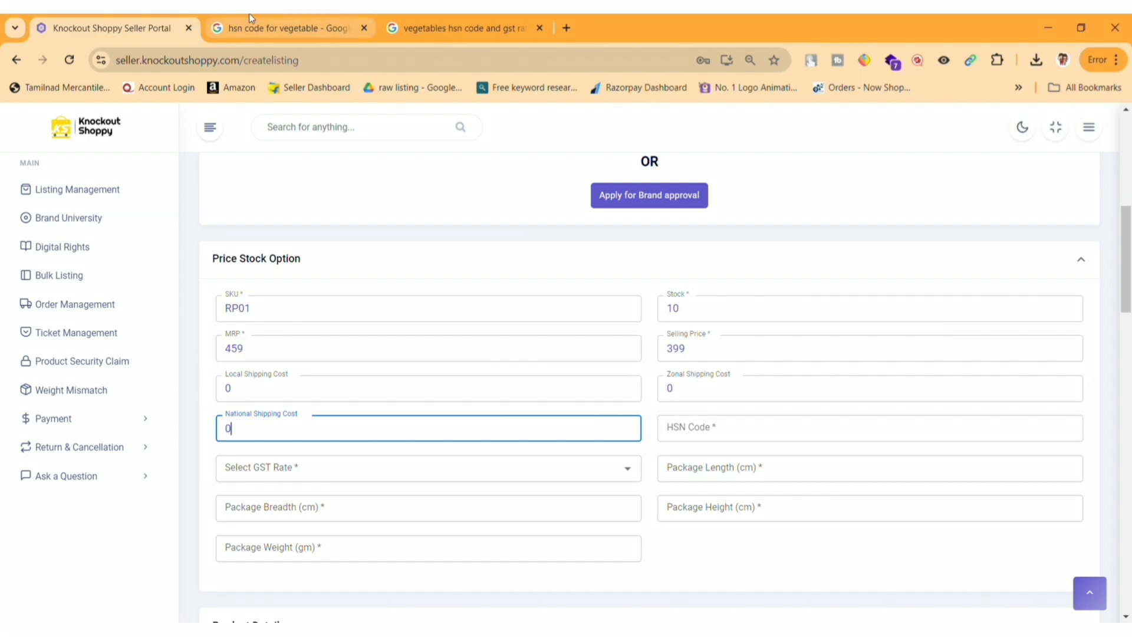
Copy HSN code 7102100 from the Google results for vegetable HSN codes into the listing and set the GST rate to 5%
{"action": "left_click", "coordinate": [277, 22]}
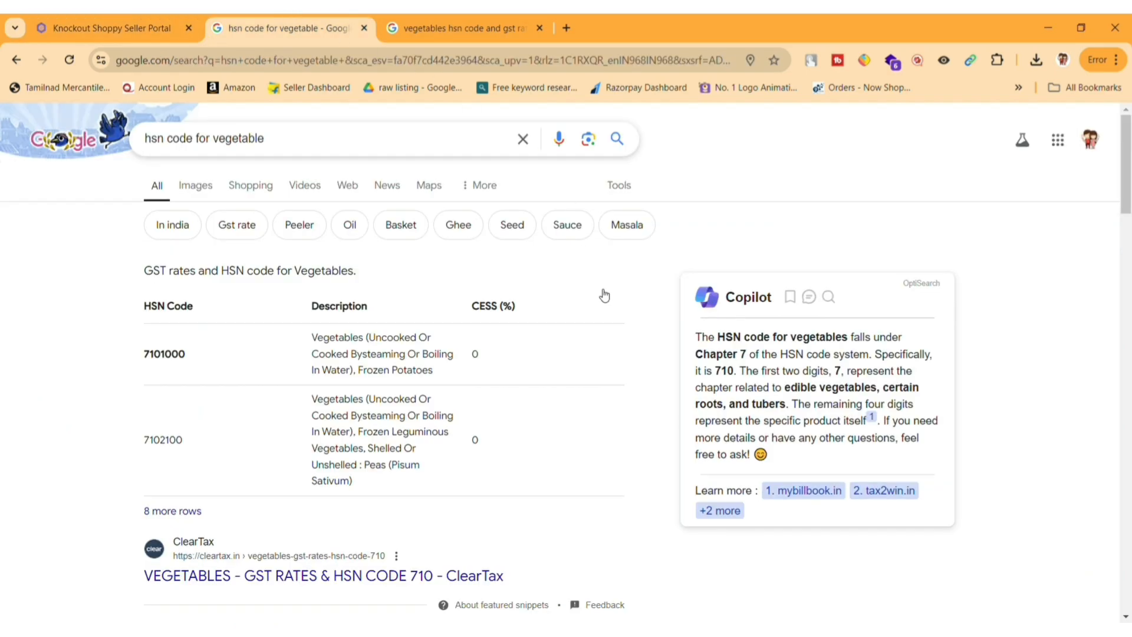
{"action": "double_click", "coordinate": [177, 440]}
{"action": "key", "text": "ctrl+c"}
{"action": "left_click", "coordinate": [87, 21]}
{"action": "left_click", "coordinate": [724, 428]}
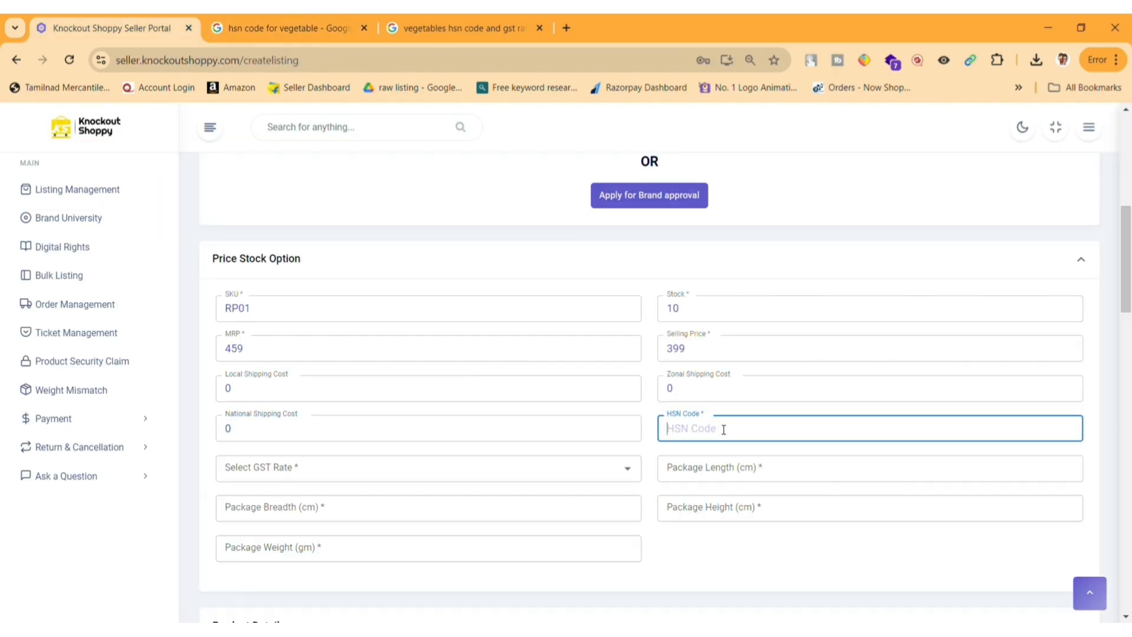
{"action": "key", "text": "ctrl+v"}
{"action": "left_click", "coordinate": [506, 484]}
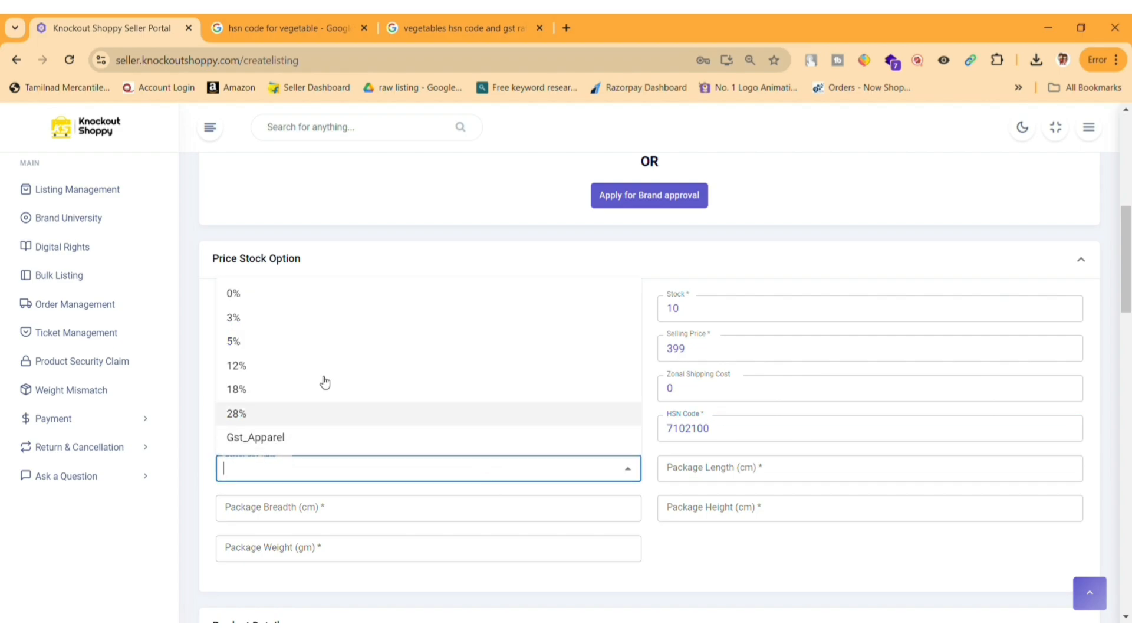
{"action": "left_click", "coordinate": [412, 348]}
Set the package length, breadth and height to 15 cm each and the package weight to 499 gm
{"action": "scroll", "coordinate": [874, 487], "scroll_direction": "down", "scroll_amount": 1}
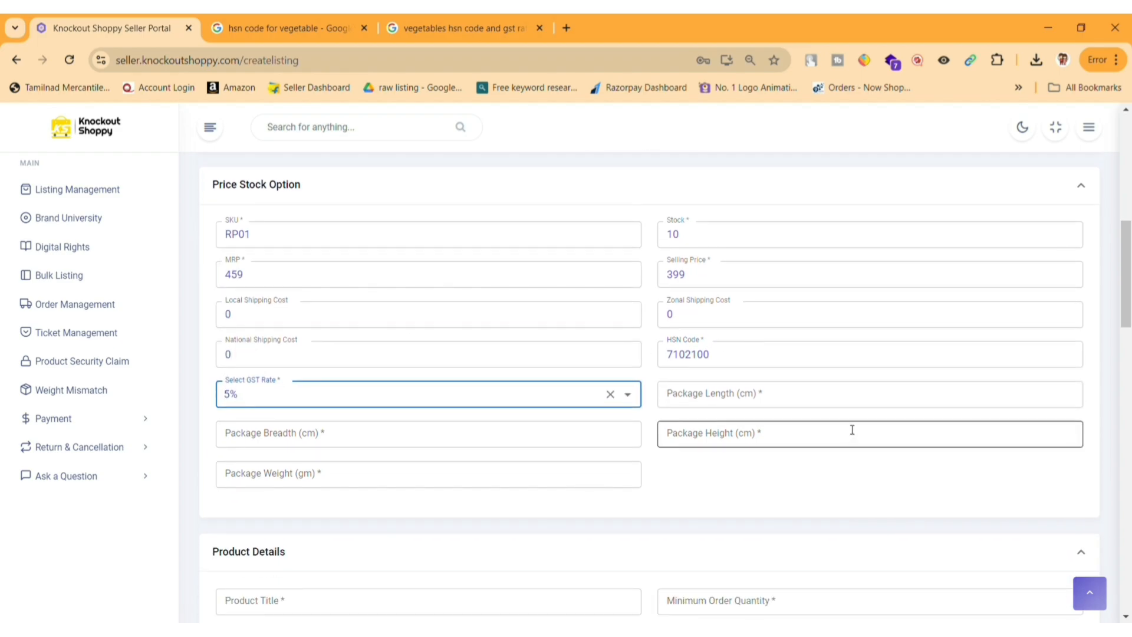
{"action": "left_click", "coordinate": [861, 401]}
{"action": "type", "text": "15"}
{"action": "left_click", "coordinate": [340, 431]}
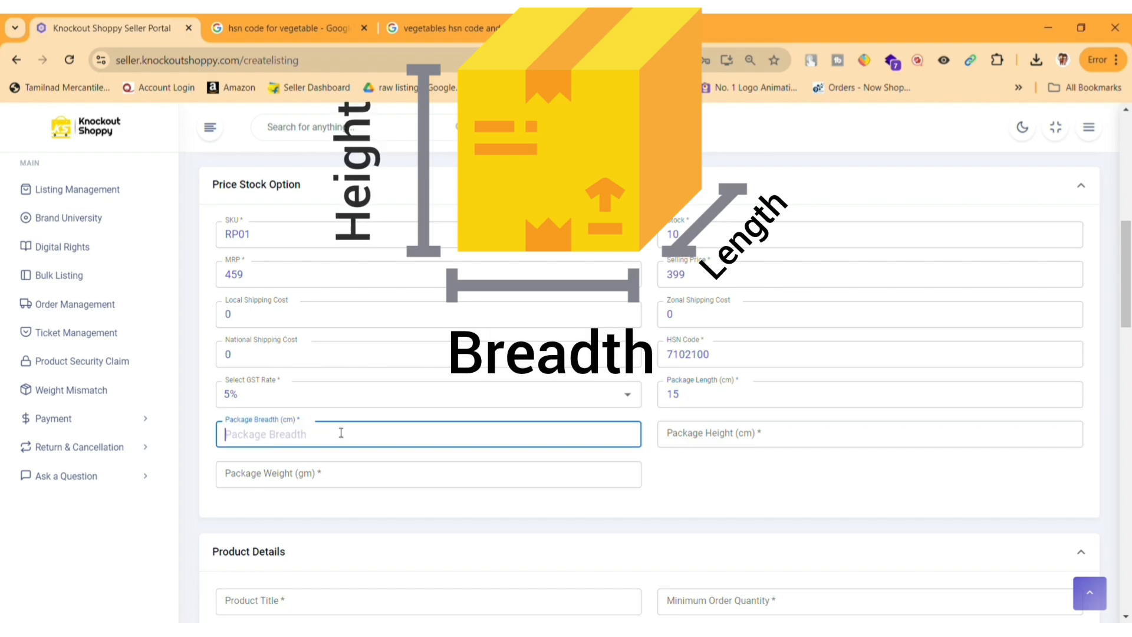
{"action": "type", "text": "15"}
{"action": "left_click", "coordinate": [677, 432]}
{"action": "type", "text": "15"}
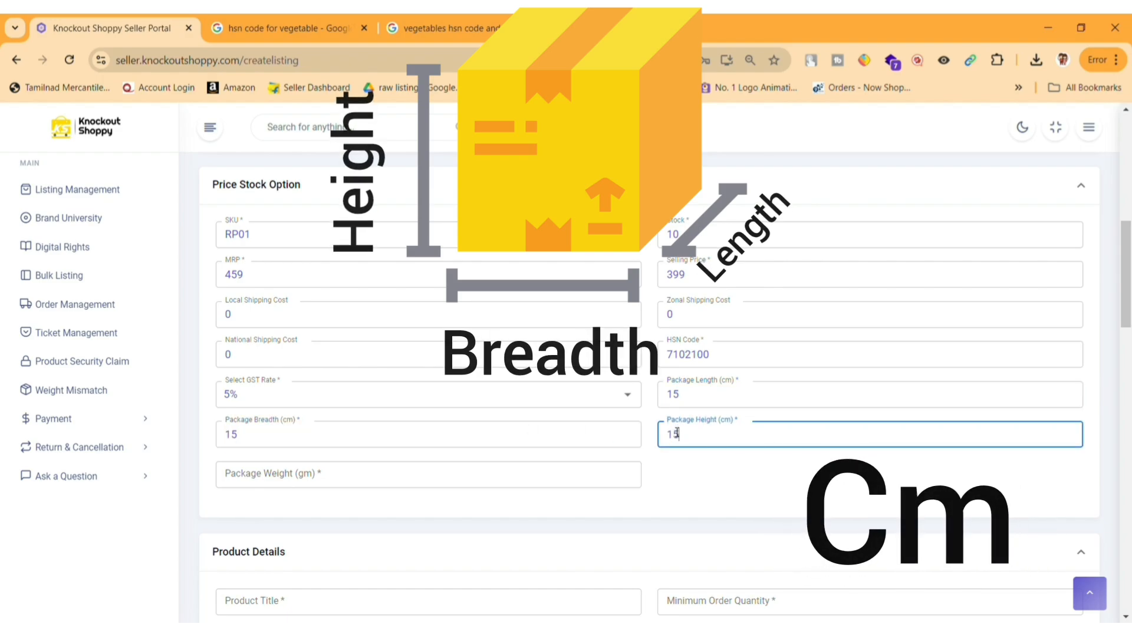
{"action": "left_click", "coordinate": [485, 481]}
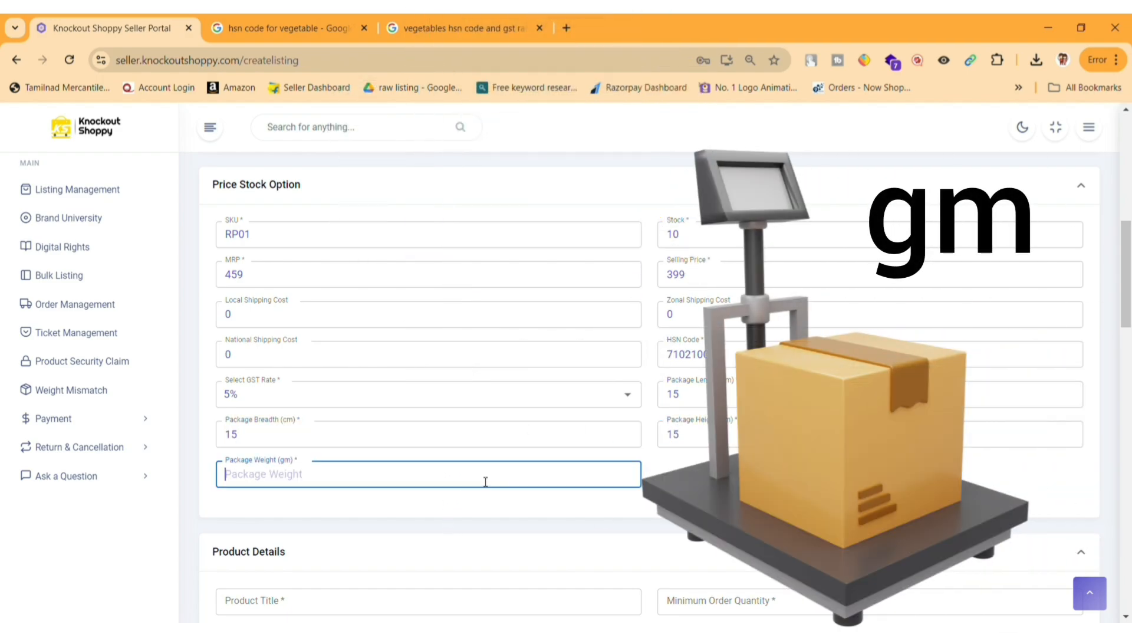
{"action": "type", "text": "5"}
{"action": "type", "text": "99"}
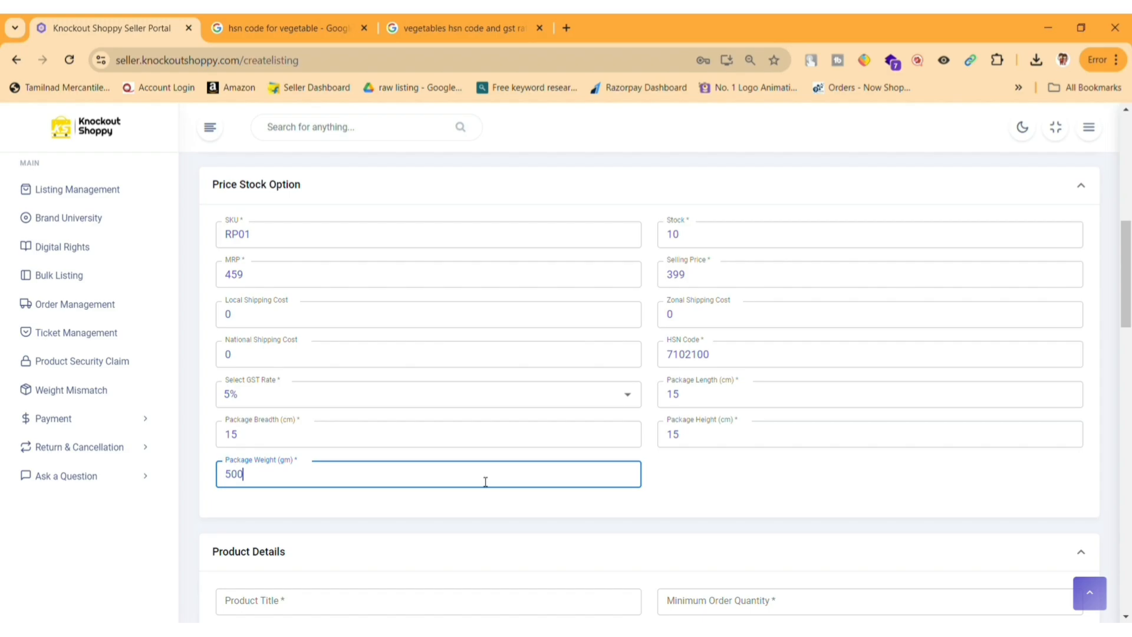
Title the product "Fresh Organic Tomatoes - Juicy, Ripe & Ready to Eat (500g)" and set the minimum order quantity to 2
{"action": "scroll", "coordinate": [485, 481], "scroll_direction": "down", "scroll_amount": 4}
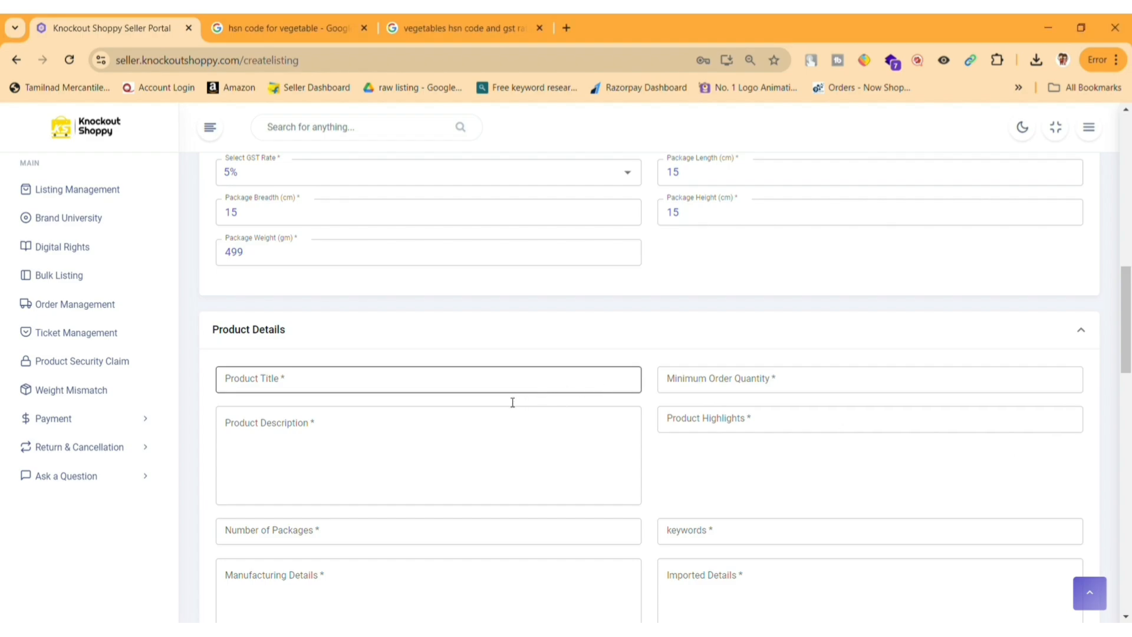
{"action": "left_click", "coordinate": [508, 384]}
{"action": "type", "text": "Fresh Organic Tomatoes - Juicy, Ripe & Ready to Eat (500g)"}
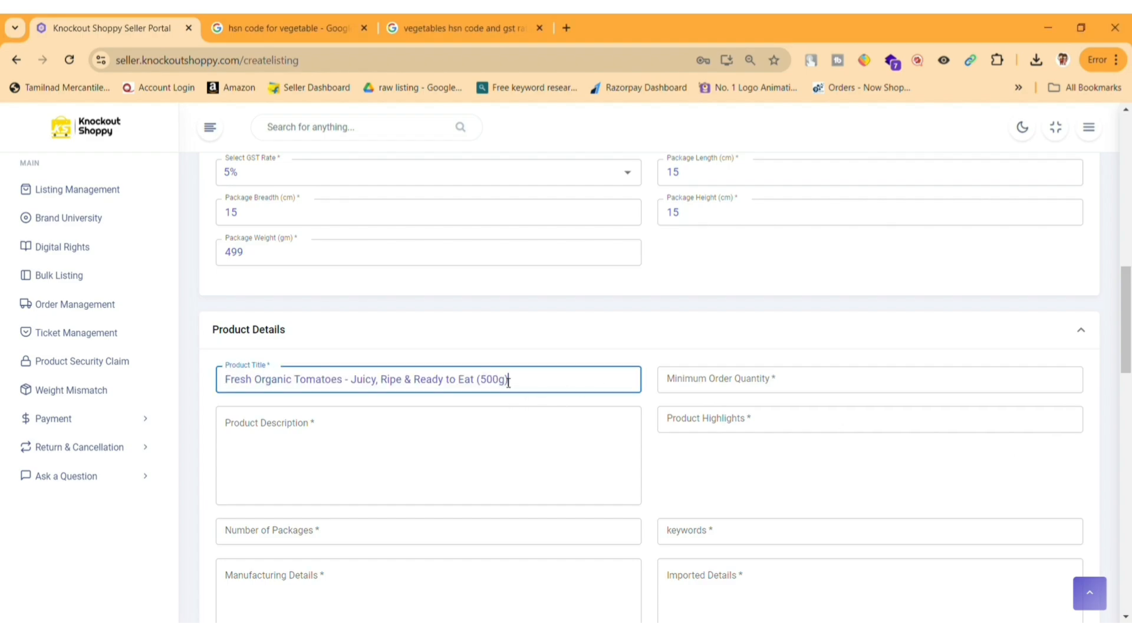
{"action": "left_click", "coordinate": [715, 398]}
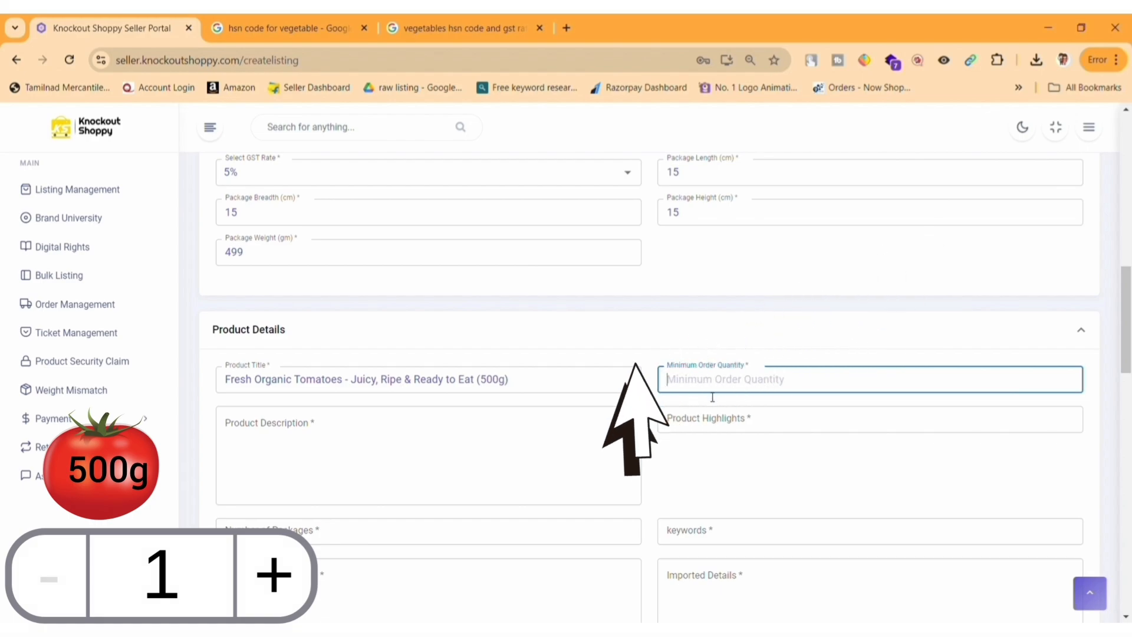
{"action": "type", "text": "2"}
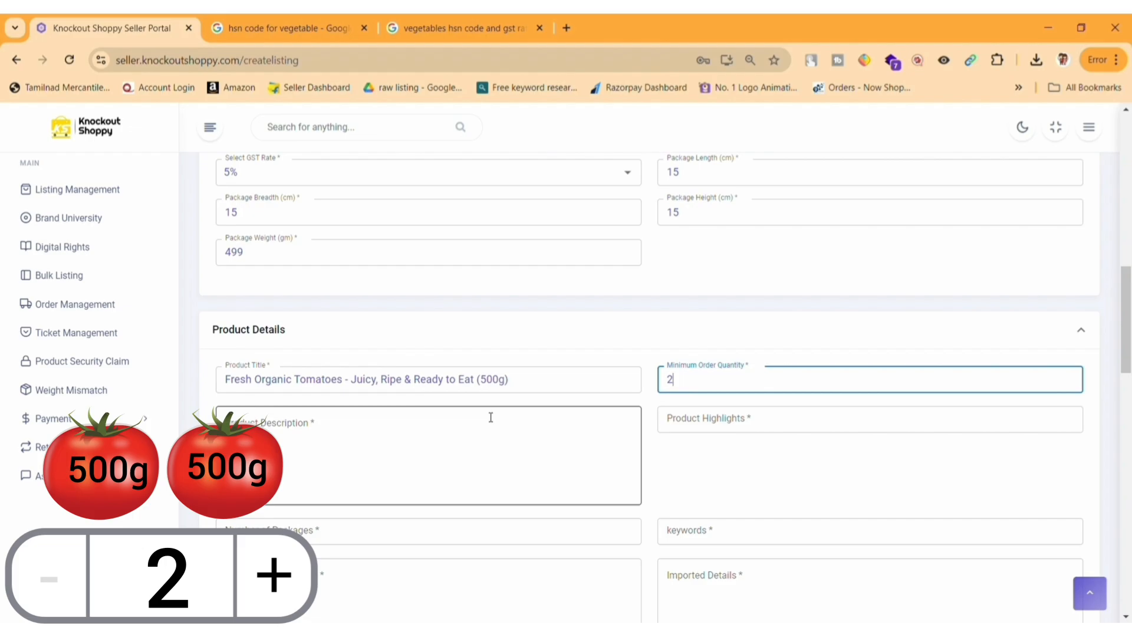
Enter the tomato description beginning "Handpicked at the peak of ripeness, these juicy tomatoes" and set the number of packages to 1
{"action": "left_click", "coordinate": [490, 417]}
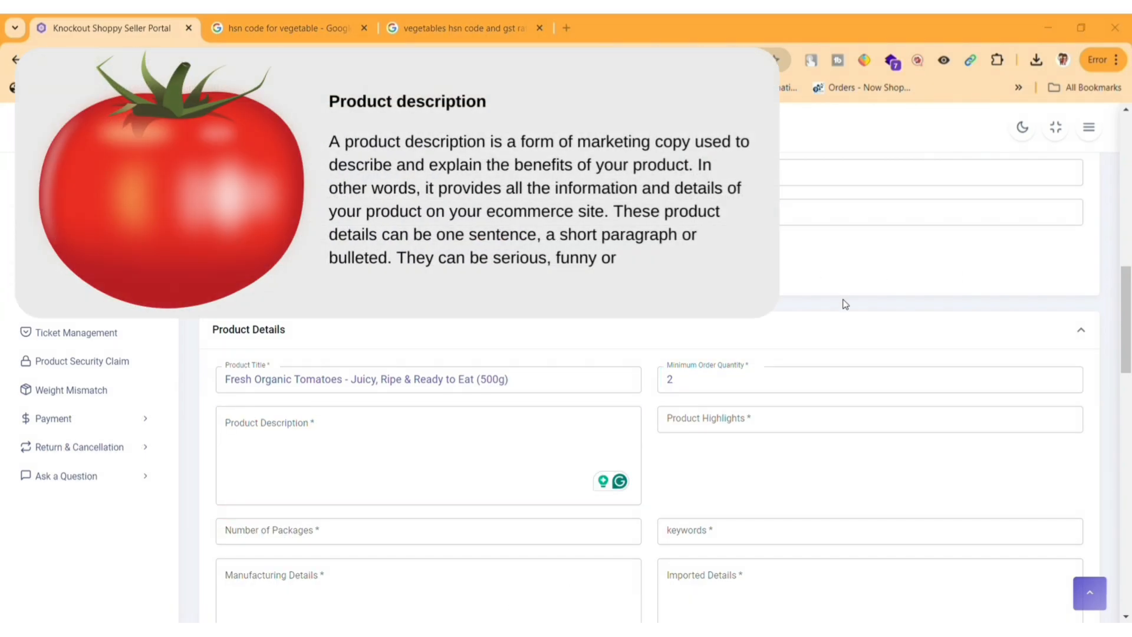
{"action": "left_click", "coordinate": [490, 432]}
{"action": "type", "text": "Handpicked at the peak of ripeness, these juicy tomatoes are perfect for salads, sauces, and everyday cooking. Grown without pesticides or synthetic fertilizers, our tomatoes are packed with nutrients and bursting with taste. Enjoy the natural sweetness and firm texture of these farm-fresh tomatoes, delivered straight to your door."}
{"action": "scroll", "coordinate": [466, 436], "scroll_direction": "down", "scroll_amount": 1}
{"action": "left_click", "coordinate": [458, 455]}
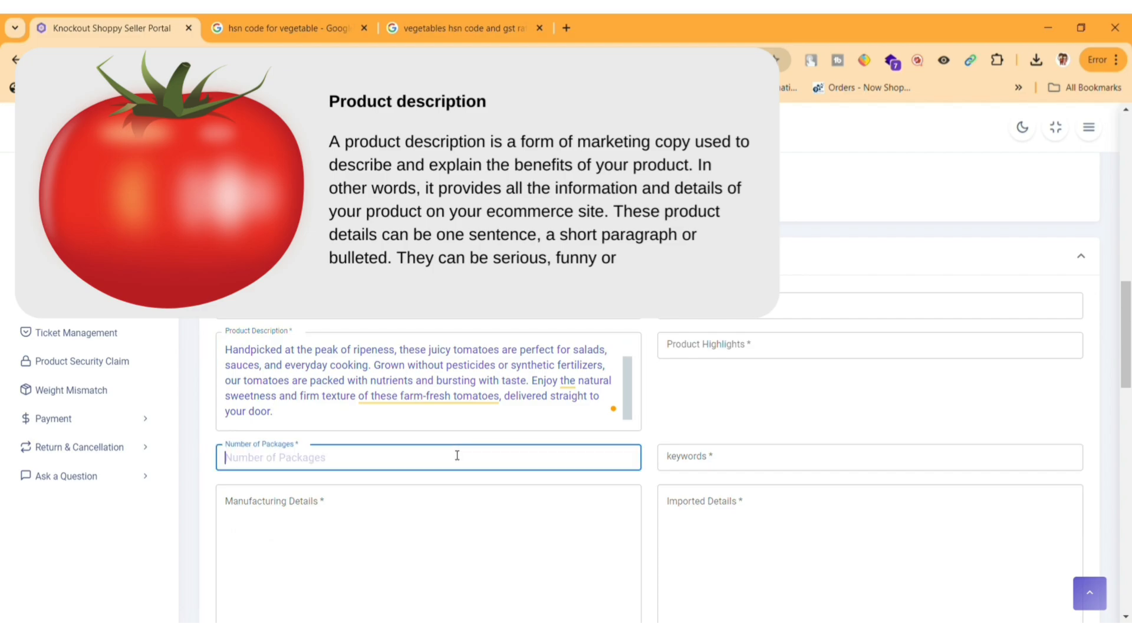
{"action": "type", "text": "1"}
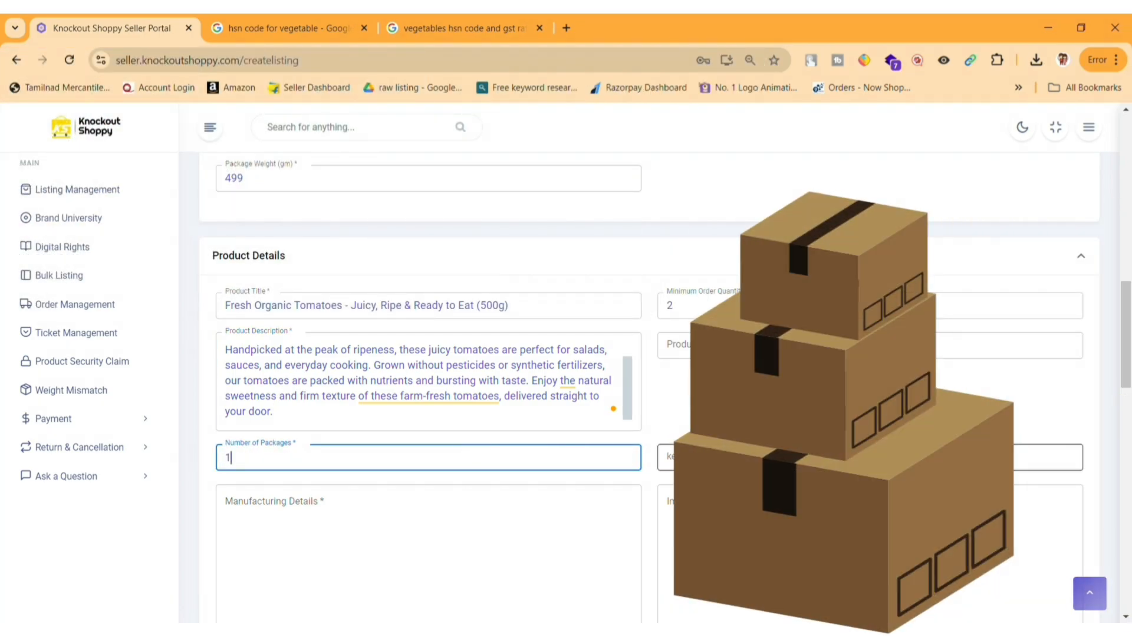
Add the product highlights "No pesticides", "Perfect for salads" and "Packed with vitamins"
{"action": "scroll", "coordinate": [530, 460], "scroll_direction": "down", "scroll_amount": 1}
{"action": "scroll", "coordinate": [822, 256], "scroll_direction": "up", "scroll_amount": 1}
{"action": "left_click", "coordinate": [822, 260]}
{"action": "left_click", "coordinate": [822, 274]}
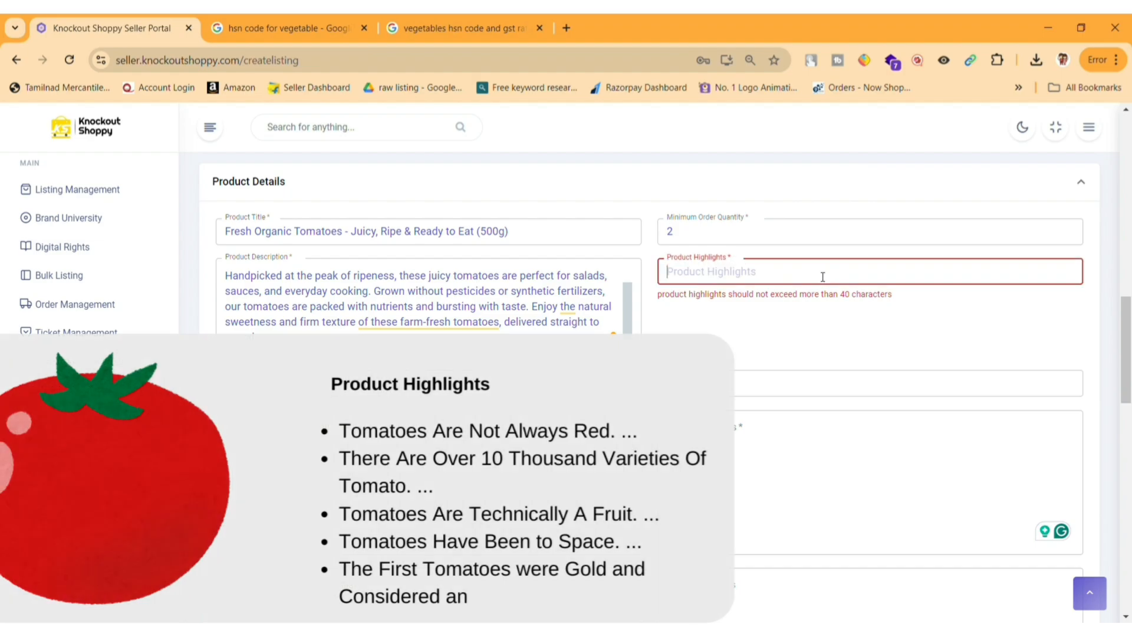
{"action": "type", "text": "No pesticides"}
{"action": "key", "text": "Return"}
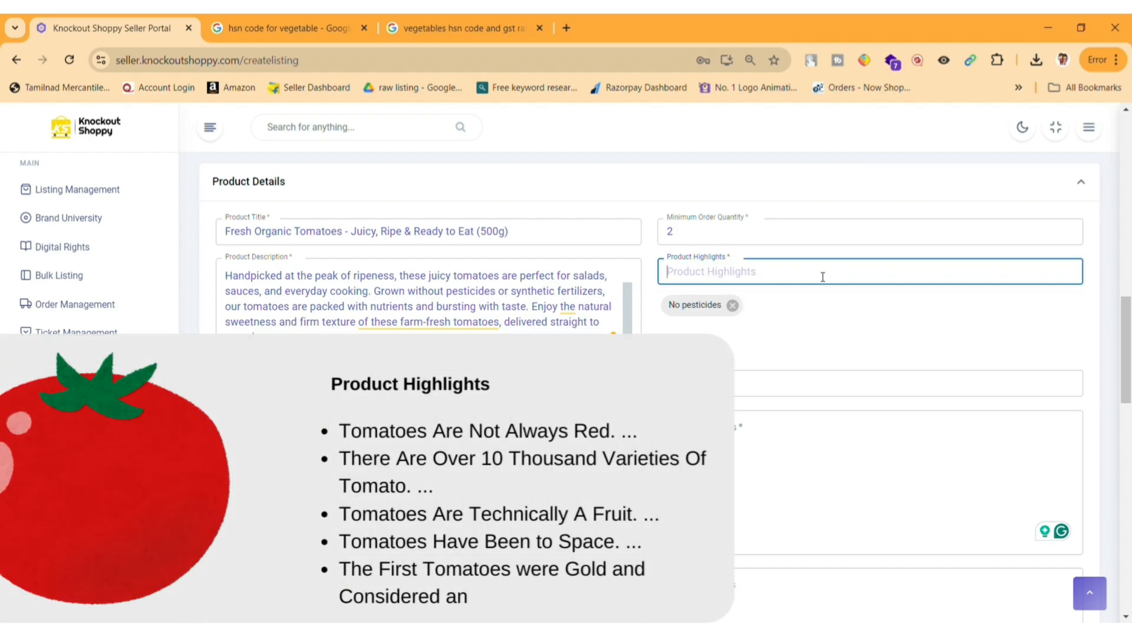
{"action": "left_click", "coordinate": [814, 265]}
{"action": "type", "text": "Perfect for salads"}
{"action": "key", "text": "Return"}
{"action": "type", "text": "Packed with vitamins"}
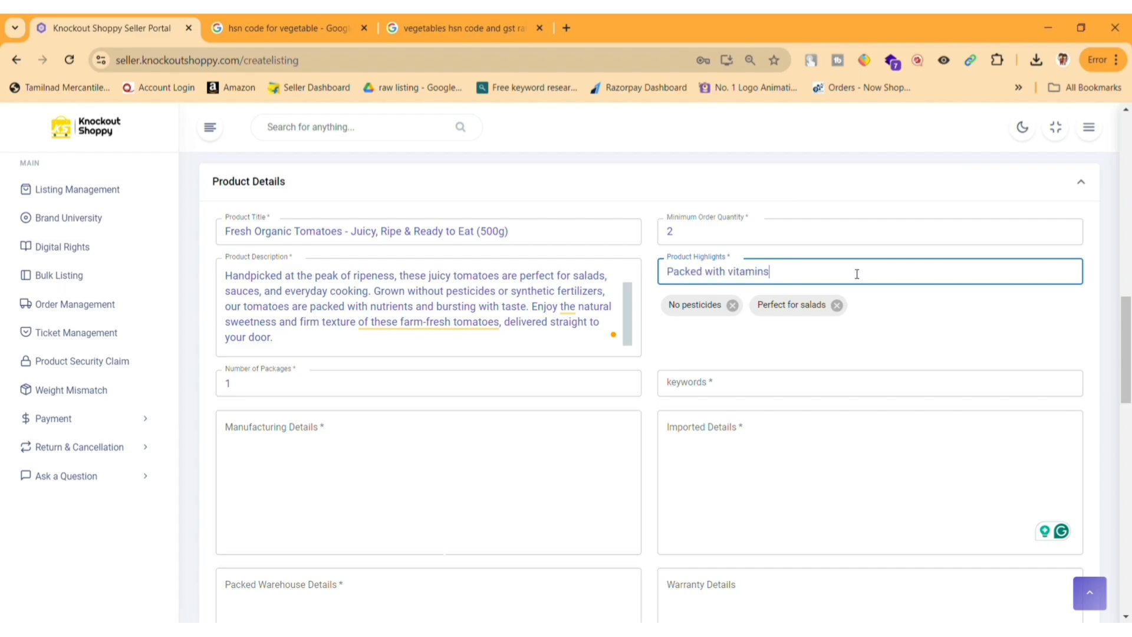
{"action": "key", "text": "Return"}
Add the product keywords "TOMATO", "natural food" and "tomato near me"
{"action": "scroll", "coordinate": [745, 271], "scroll_direction": "down", "scroll_amount": 2}
{"action": "left_click", "coordinate": [789, 249]}
{"action": "type", "text": "TOMATO"}
{"action": "key", "text": "Return"}
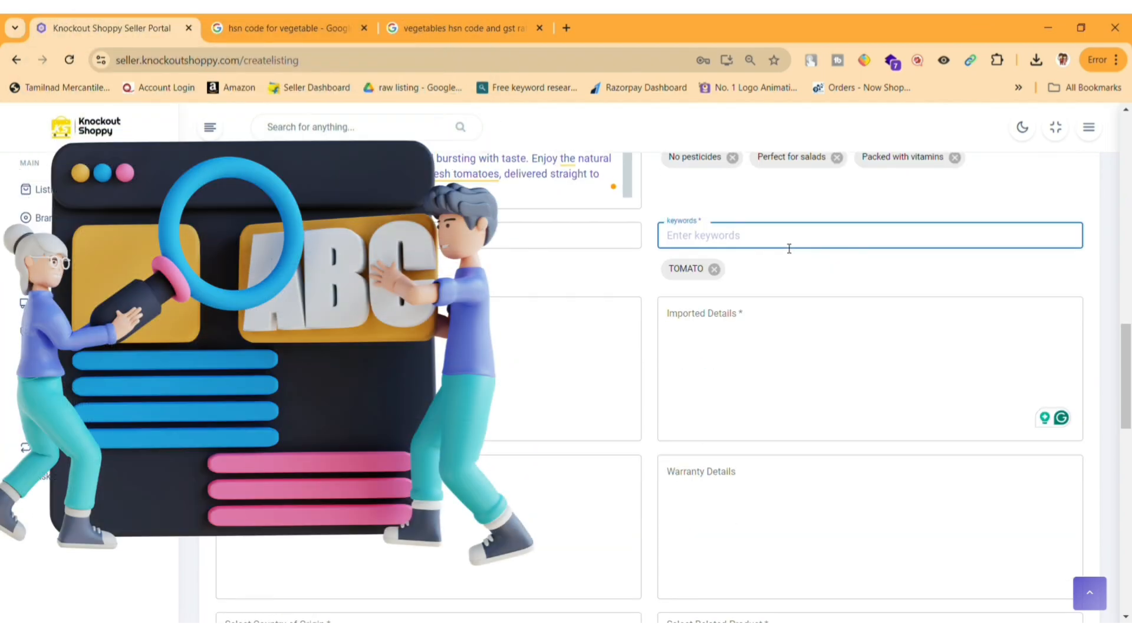
{"action": "type", "text": "natural food"}
{"action": "key", "text": "Return"}
{"action": "scroll", "coordinate": [828, 285], "scroll_direction": "up", "scroll_amount": 1}
{"action": "type", "text": "tomato near me"}
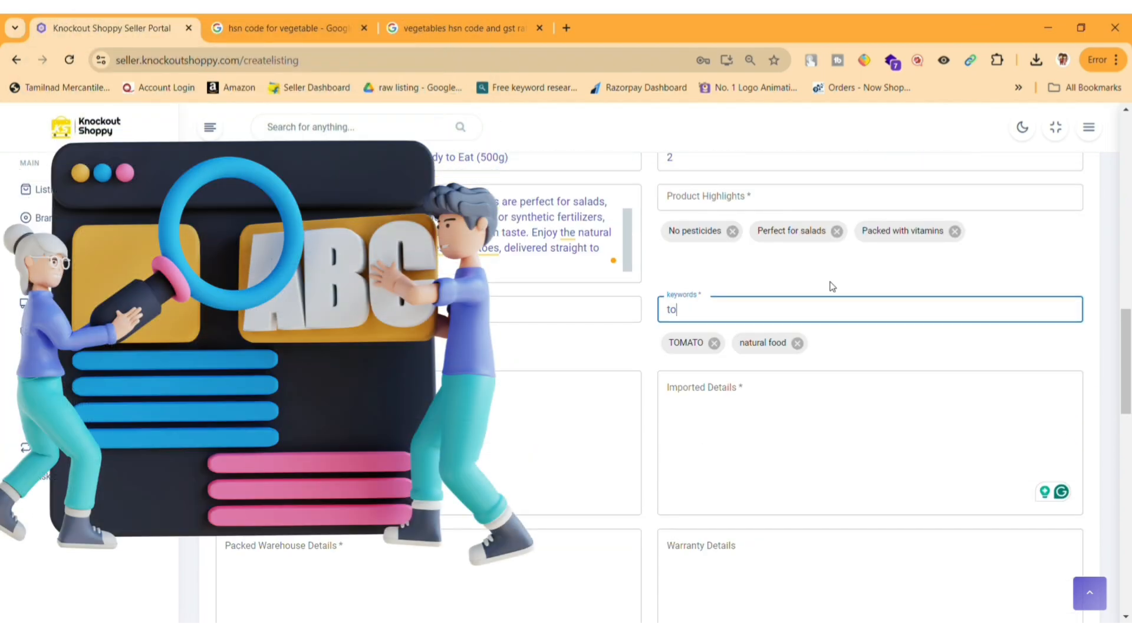
{"action": "key", "text": "Return"}
Enter "Pride of Traditional , india" as the manufacturing details and copy that text
{"action": "scroll", "coordinate": [831, 286], "scroll_direction": "down", "scroll_amount": 1}
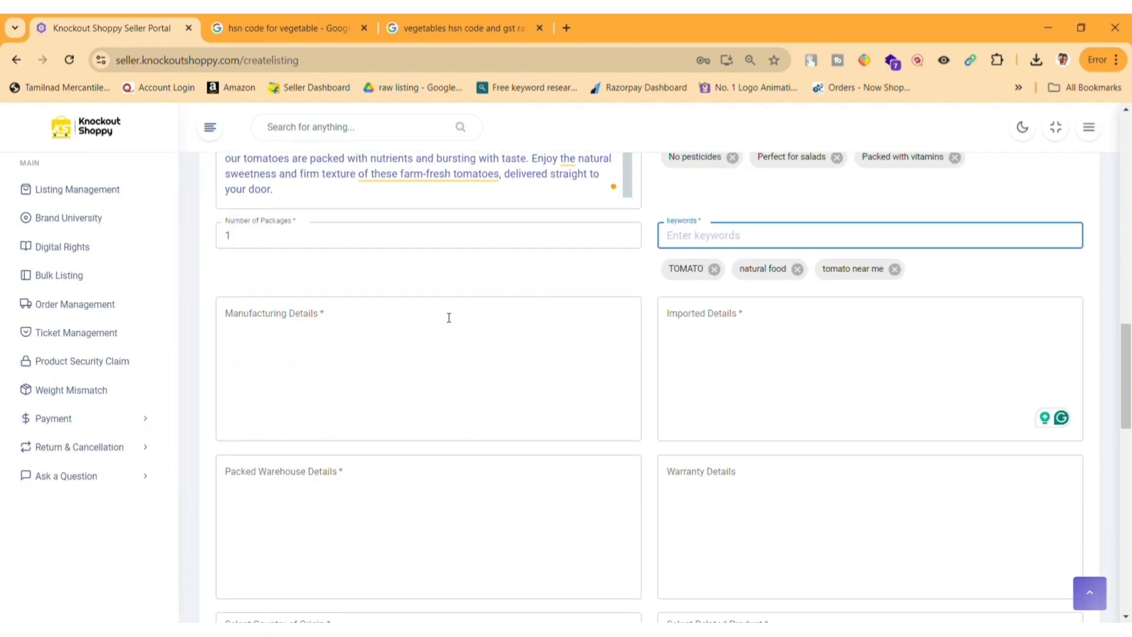
{"action": "left_click", "coordinate": [369, 316]}
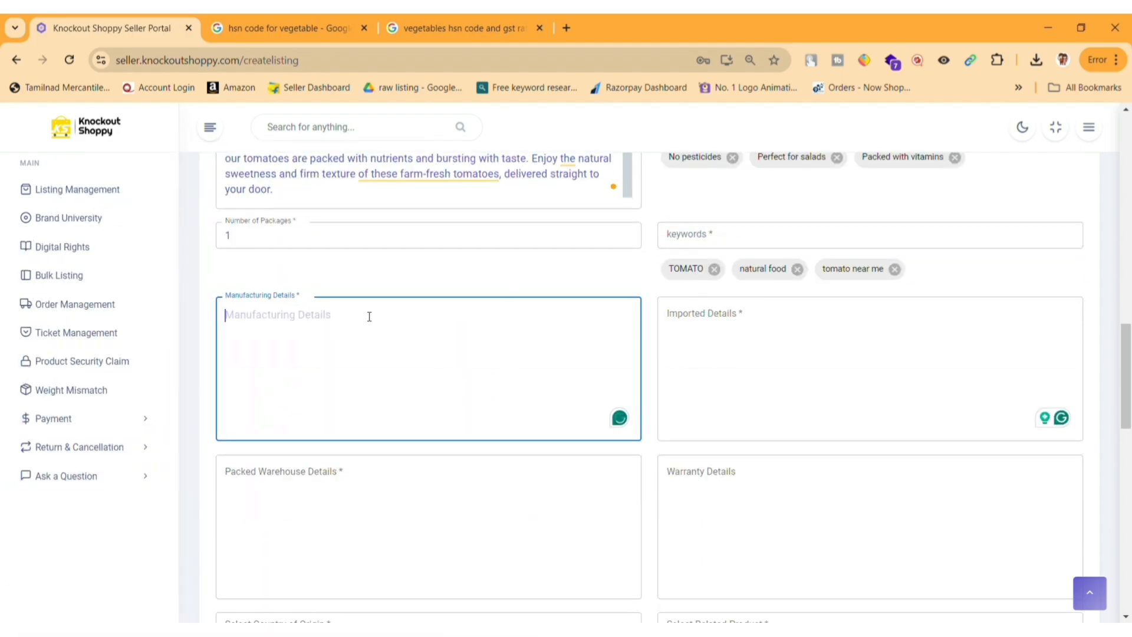
{"action": "type", "text": "Pride of "}
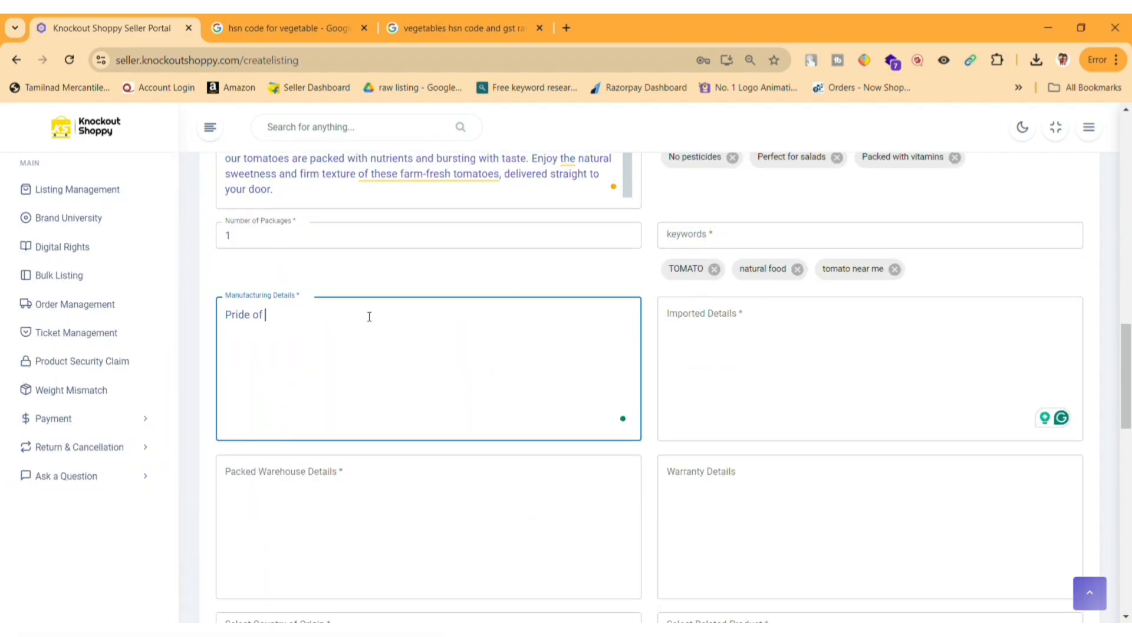
{"action": "type", "text": "Traditional , india"}
{"action": "triple_click", "coordinate": [311, 323]}
{"action": "key", "text": "ctrl+c"}
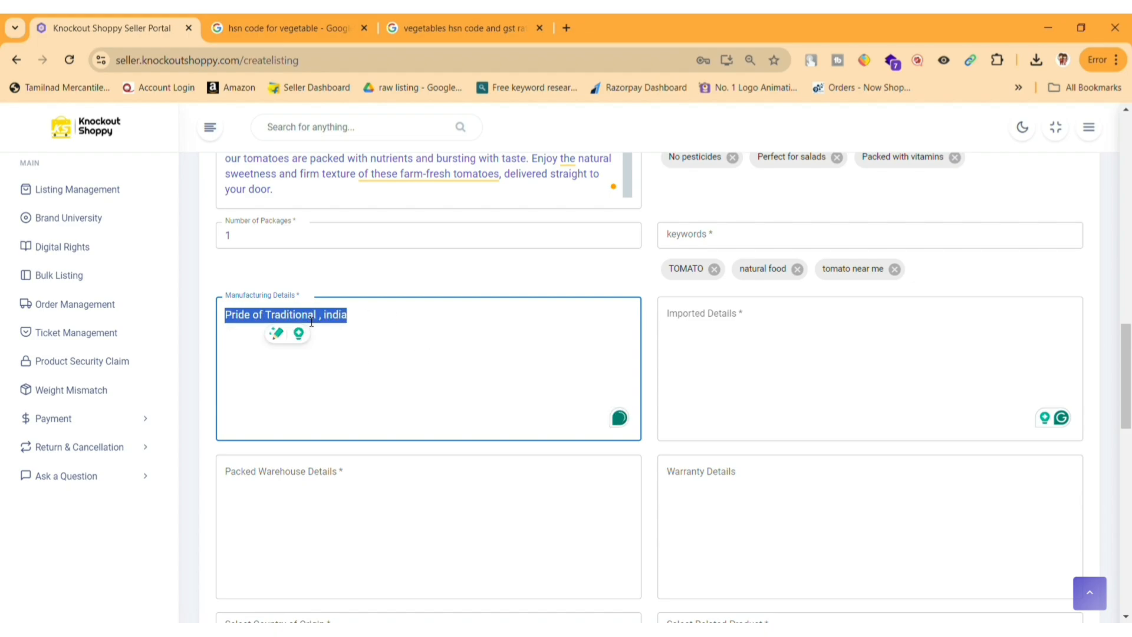
Fill the imported details and the packed warehouse details with the copied text "Pride of Traditional , india"
{"action": "left_click", "coordinate": [715, 351]}
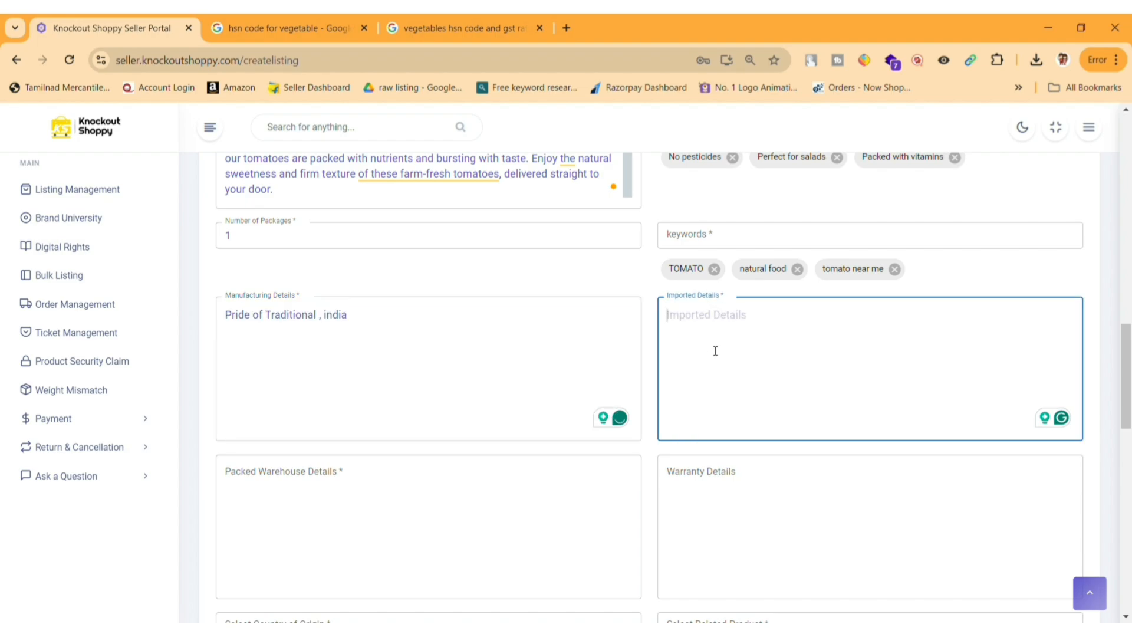
{"action": "key", "text": "ctrl+v"}
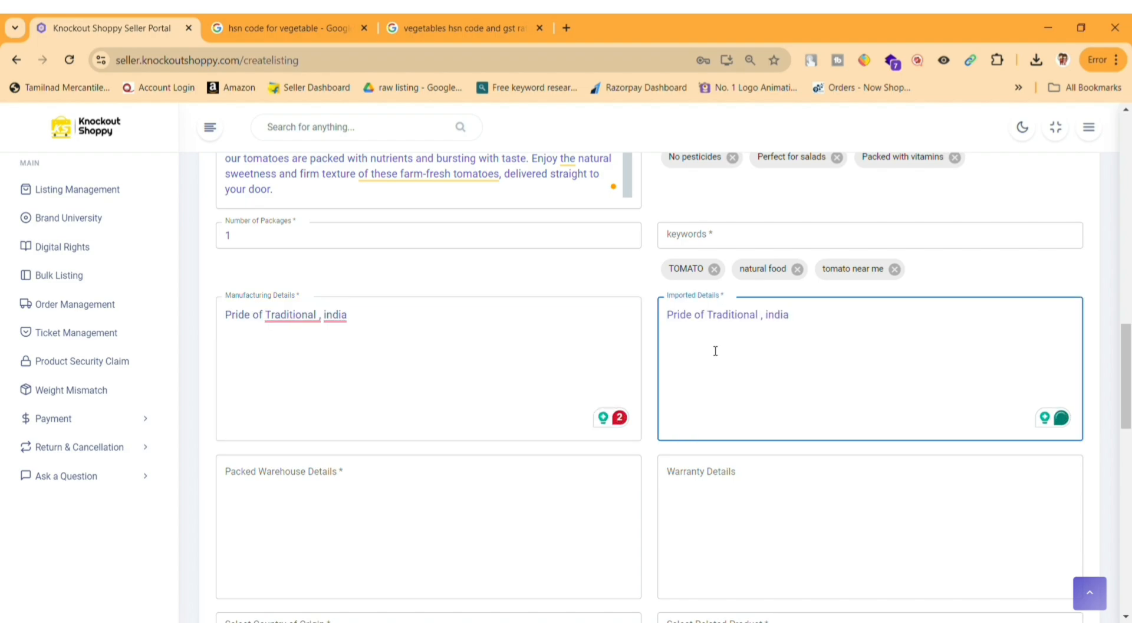
{"action": "scroll", "coordinate": [716, 351], "scroll_direction": "down", "scroll_amount": 3}
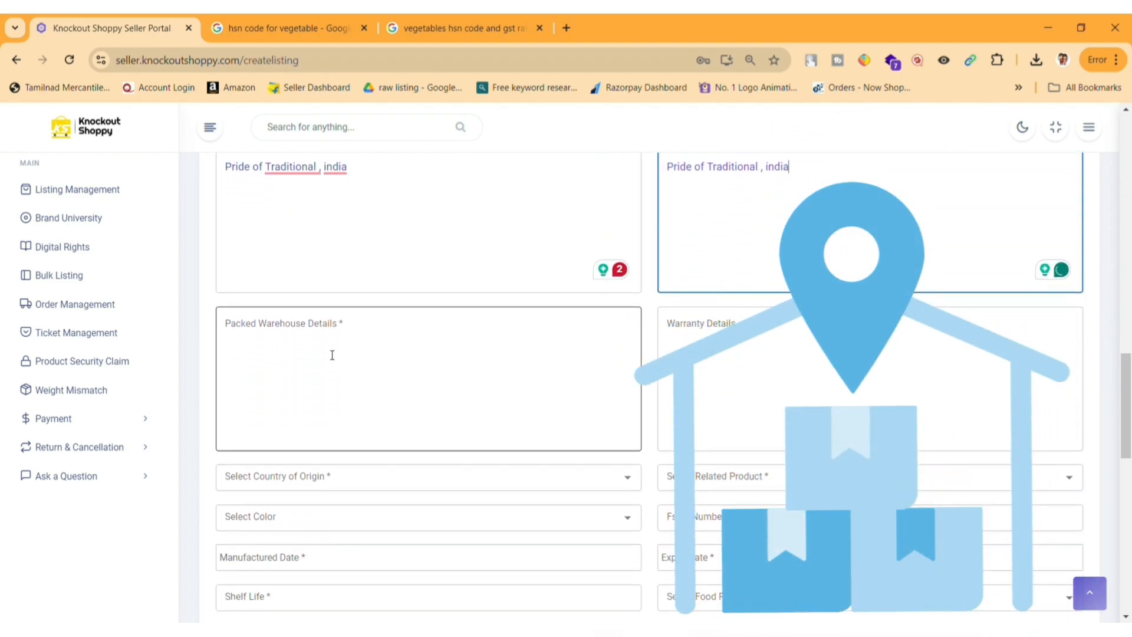
{"action": "left_click", "coordinate": [332, 353]}
{"action": "key", "text": "ctrl+v"}
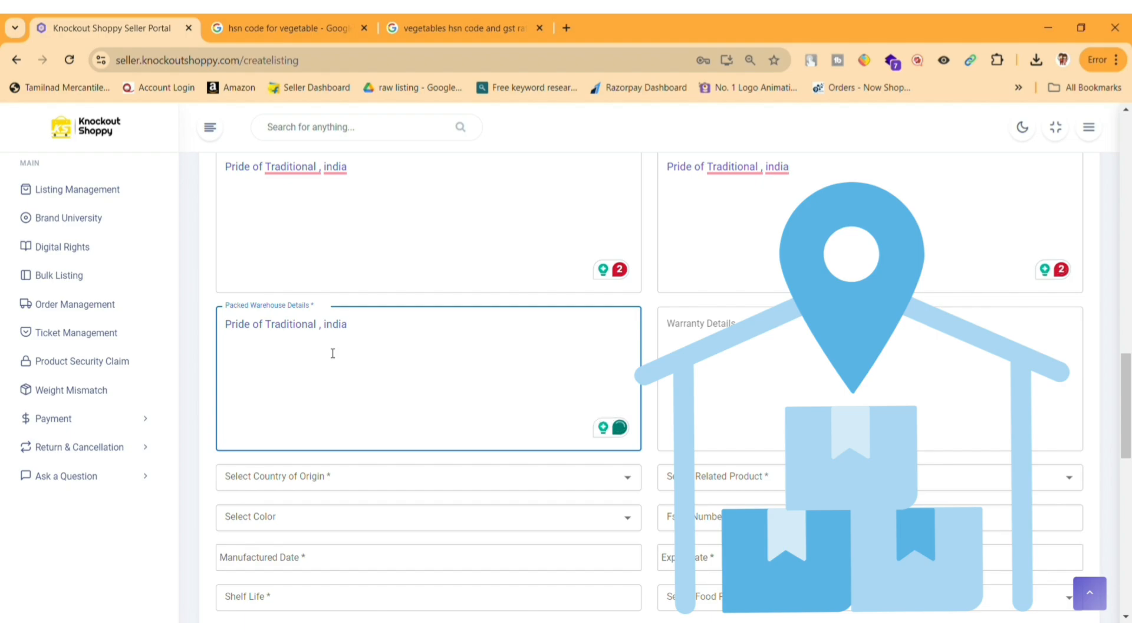
Set the country of origin to India
{"action": "scroll", "coordinate": [563, 361], "scroll_direction": "down", "scroll_amount": 1}
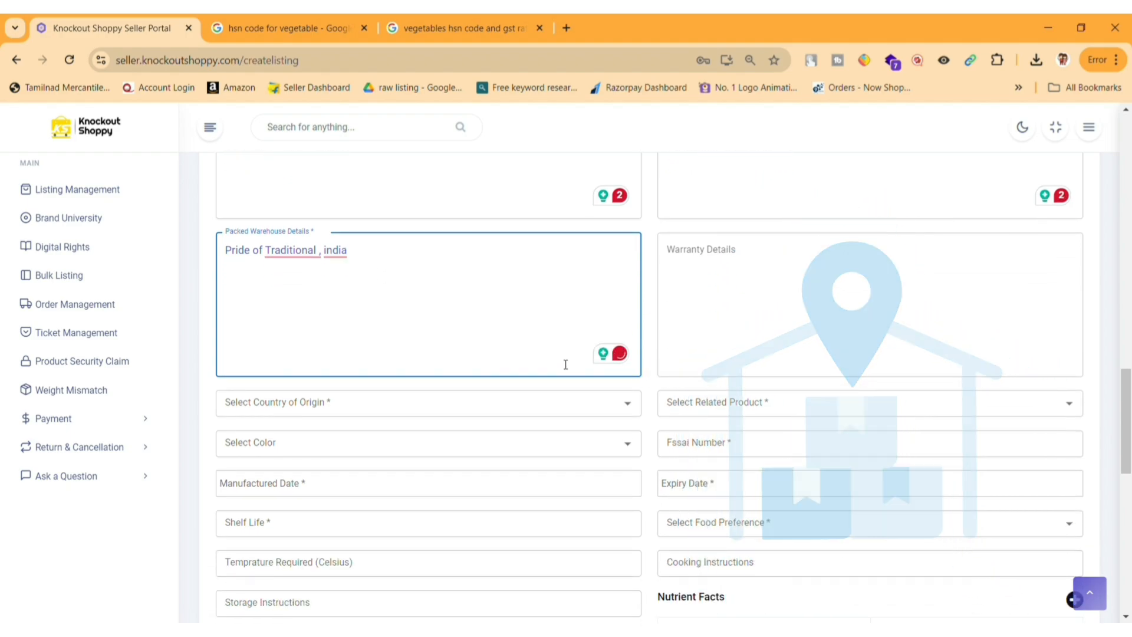
{"action": "left_click", "coordinate": [428, 406]}
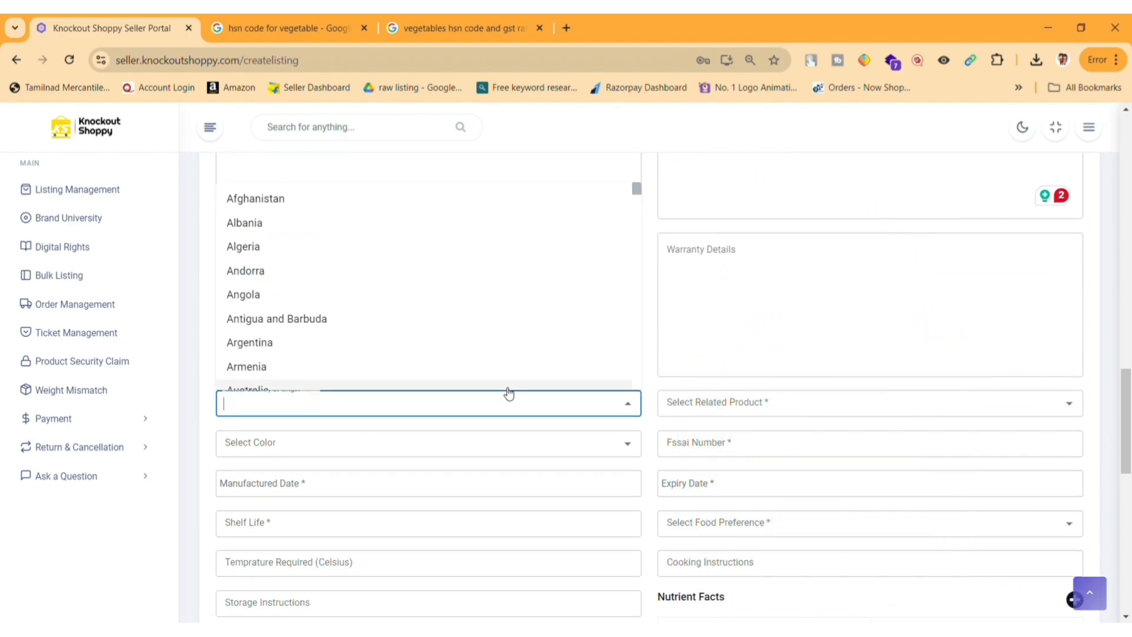
{"action": "type", "text": "iti"}
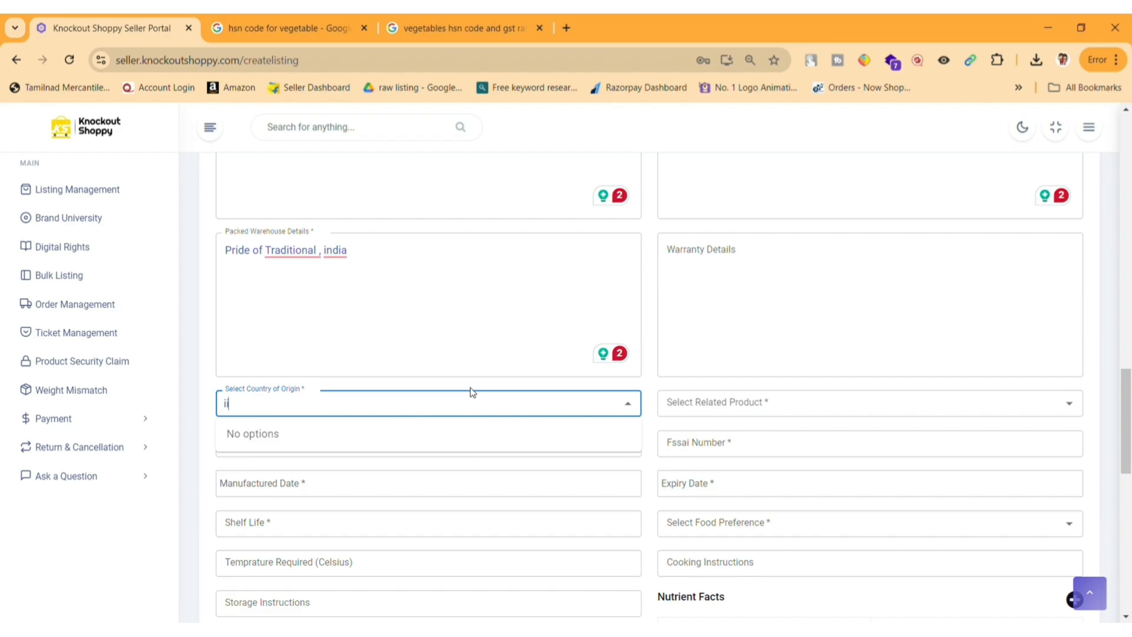
{"action": "key", "text": "BackSpace"}
{"action": "key", "text": "BackSpace"}
{"action": "type", "text": "ind"}
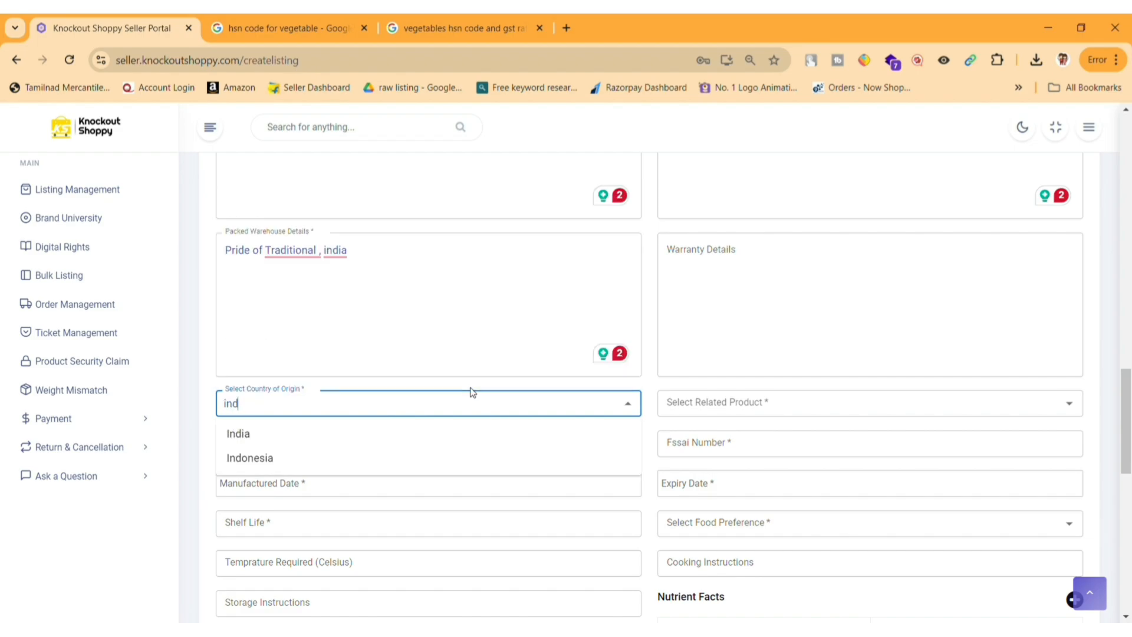
{"action": "left_click", "coordinate": [380, 443]}
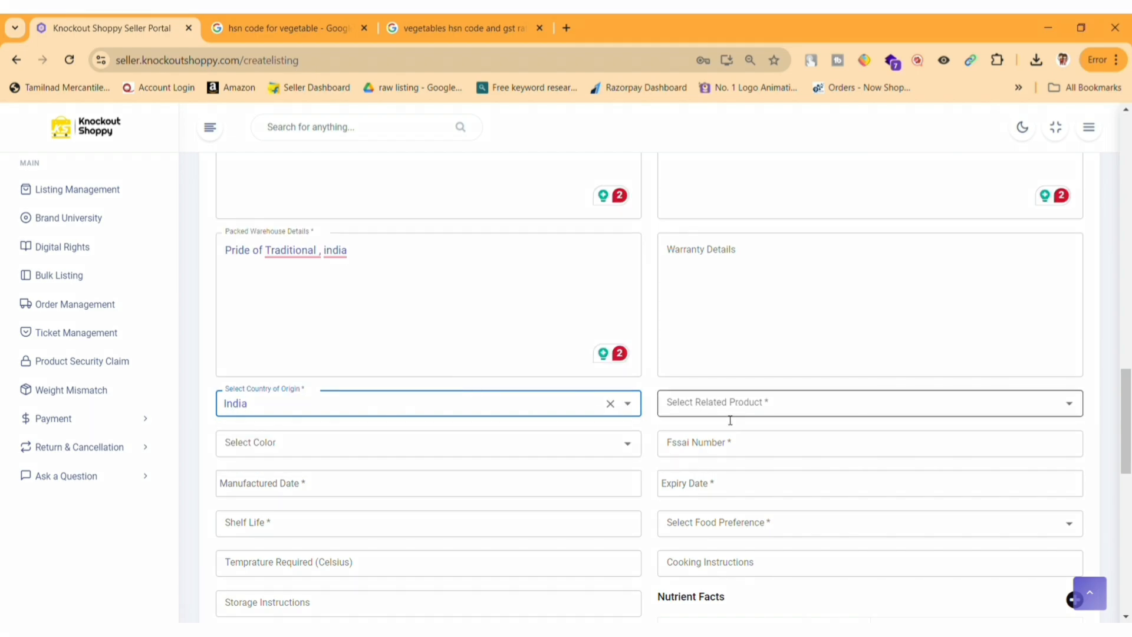
Paste the seller's licence number into the Fssai Number field
{"action": "left_click", "coordinate": [708, 443]}
{"action": "scroll", "coordinate": [635, 430], "scroll_direction": "down", "scroll_amount": 2}
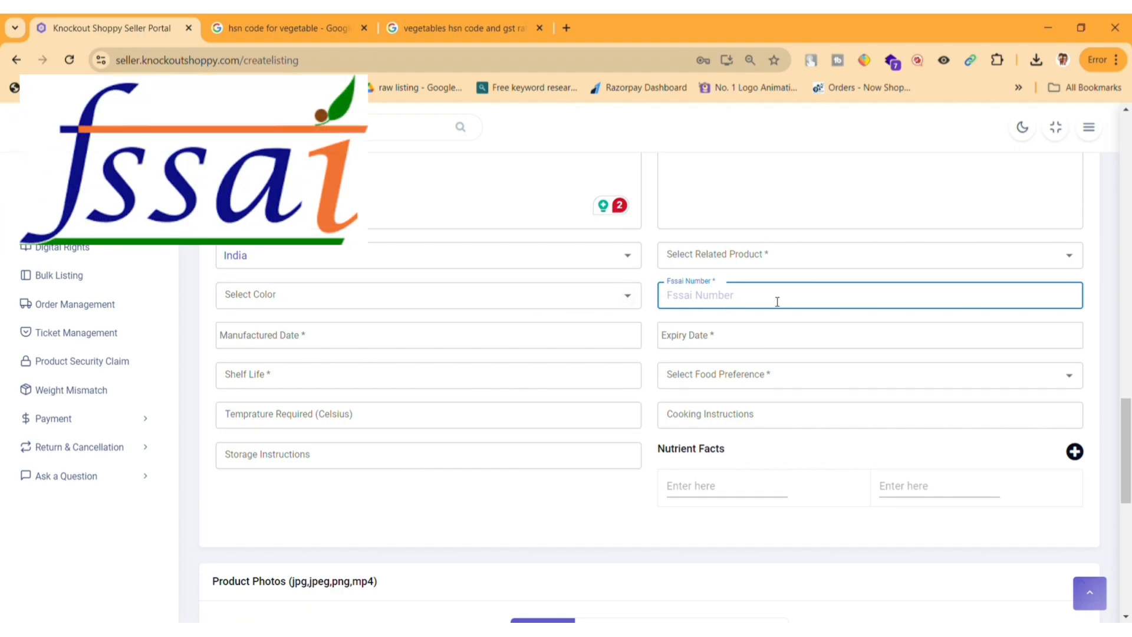
{"action": "key", "text": "ctrl+v"}
{"action": "left_click", "coordinate": [649, 322]}
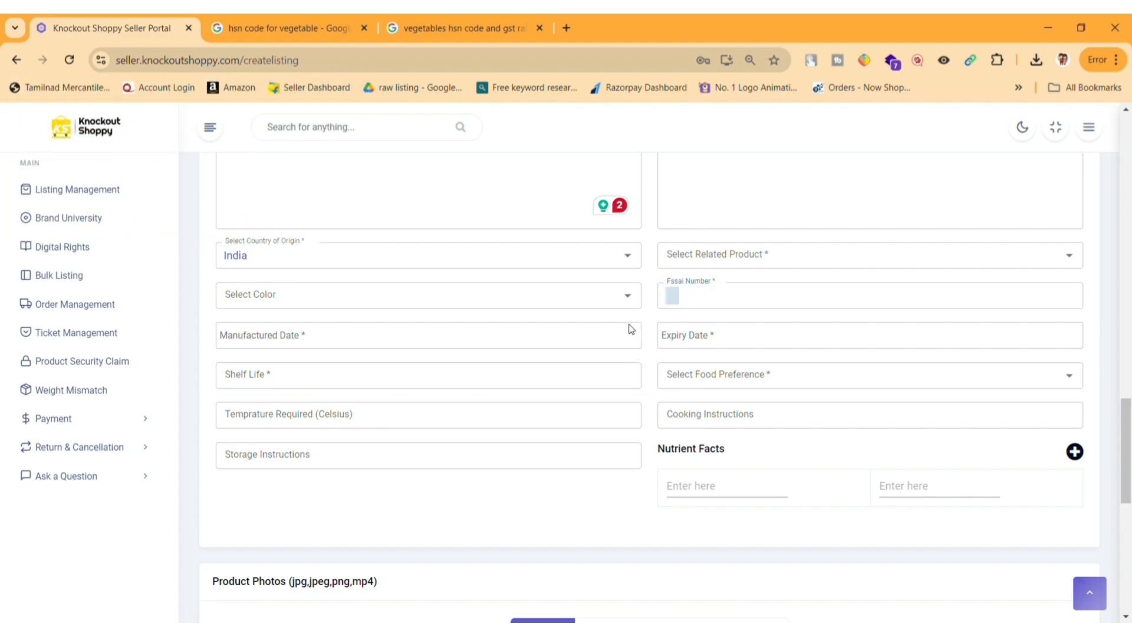
Set the manufactured date to 30-07-2024 and the expiry date to 07-08-2024
{"action": "left_click", "coordinate": [436, 336]}
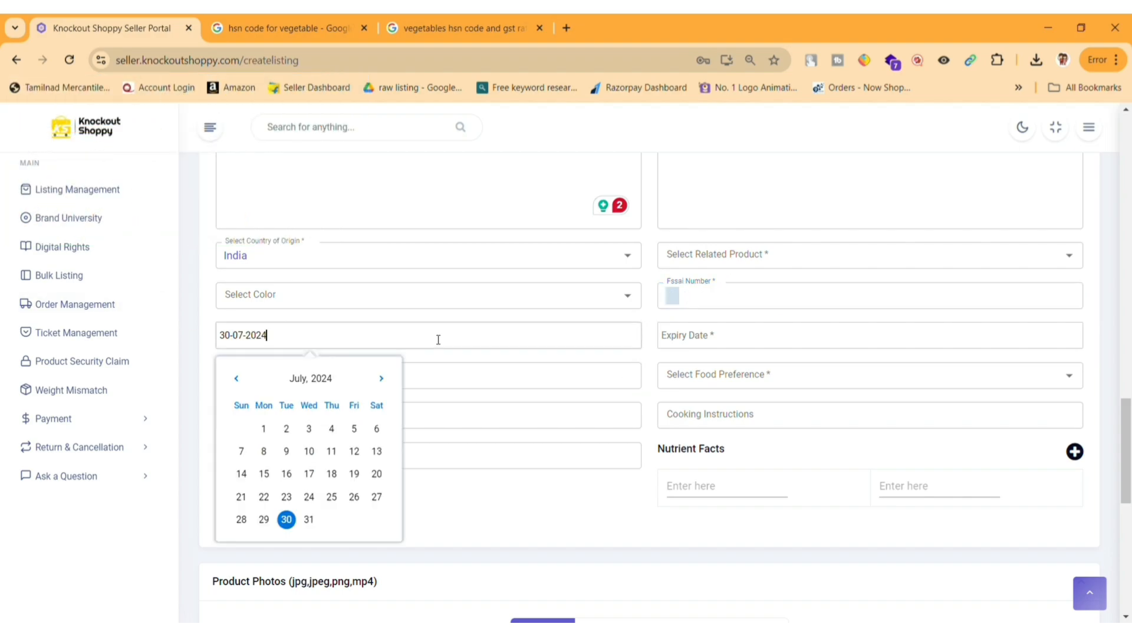
{"action": "left_click", "coordinate": [286, 518]}
{"action": "left_click", "coordinate": [256, 374]}
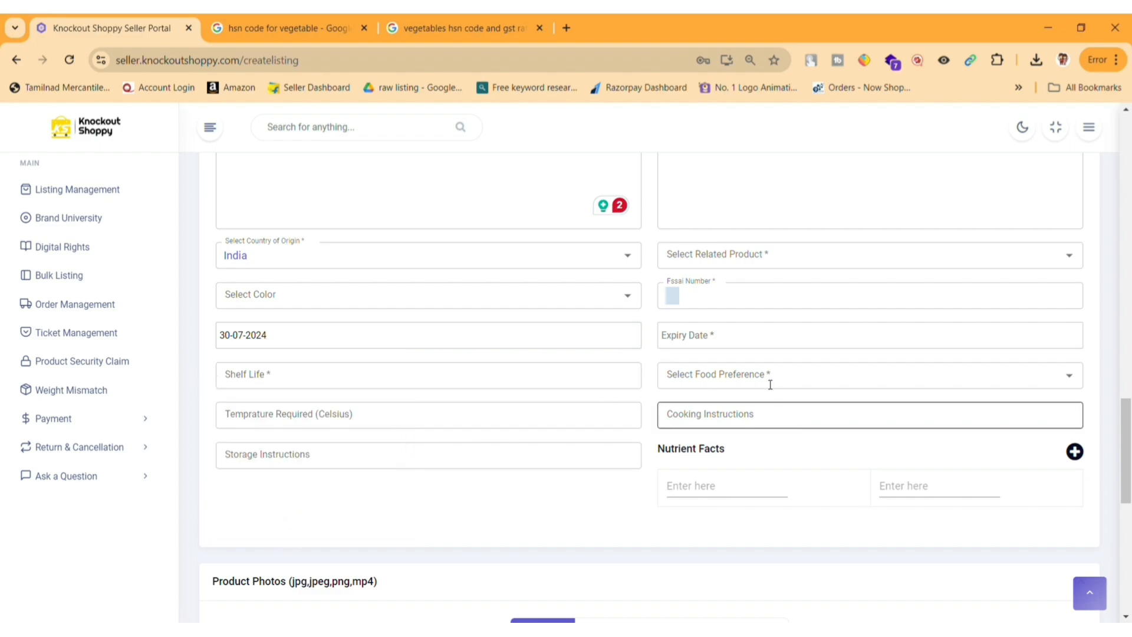
{"action": "left_click", "coordinate": [765, 346]}
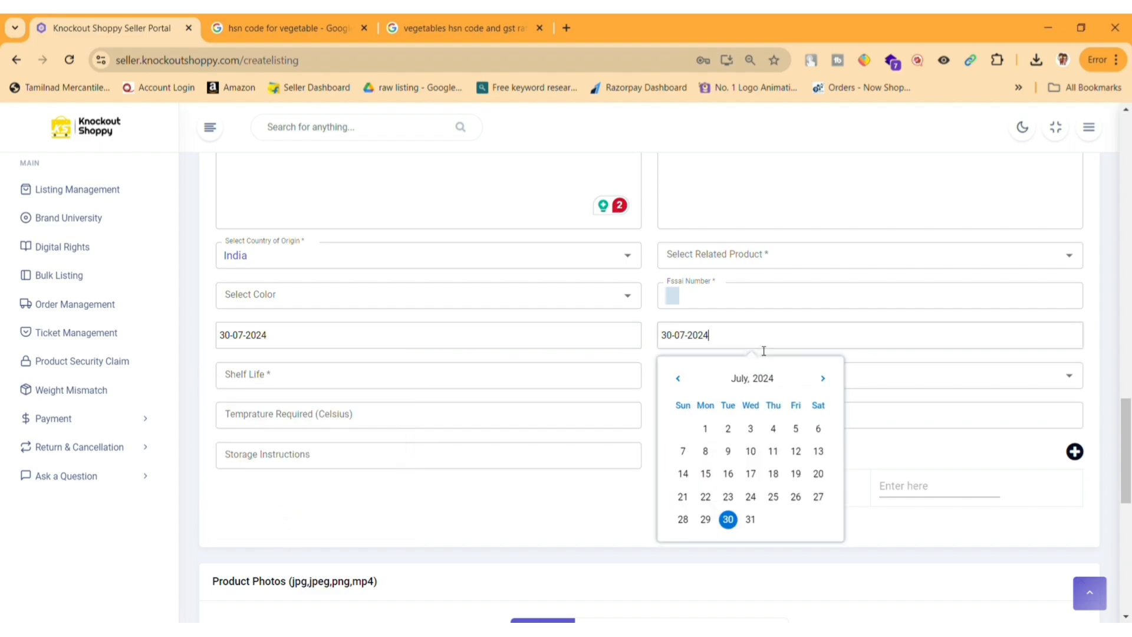
{"action": "left_click", "coordinate": [823, 378]}
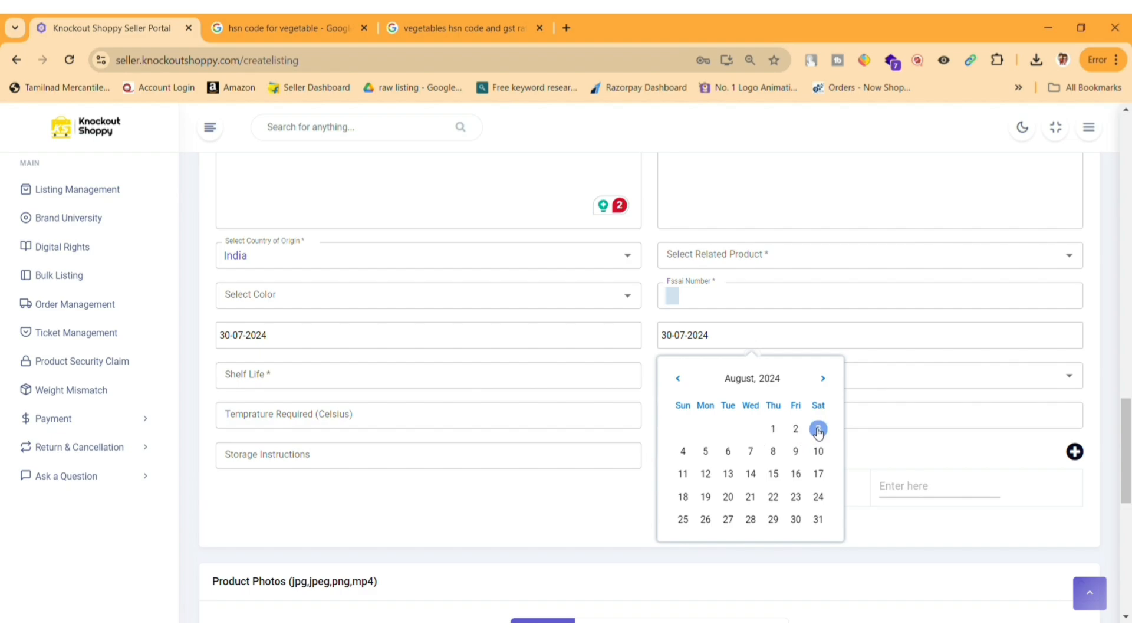
{"action": "left_click", "coordinate": [751, 452]}
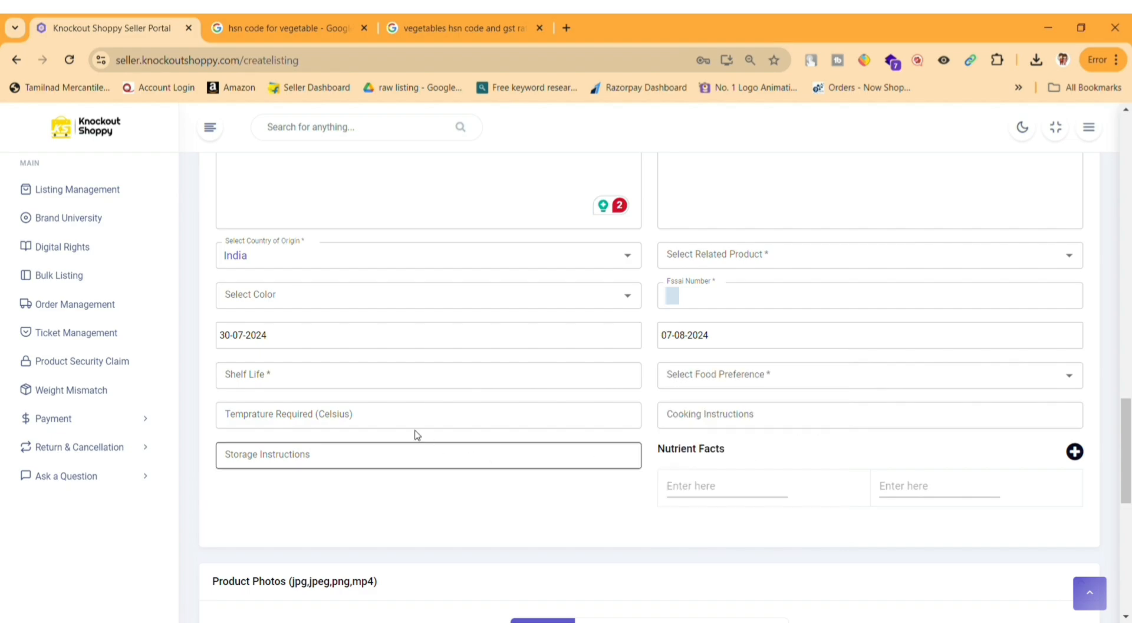
Enter a shelf life of "7 Days" and set the food preference to Vegetarian
{"action": "left_click", "coordinate": [434, 378]}
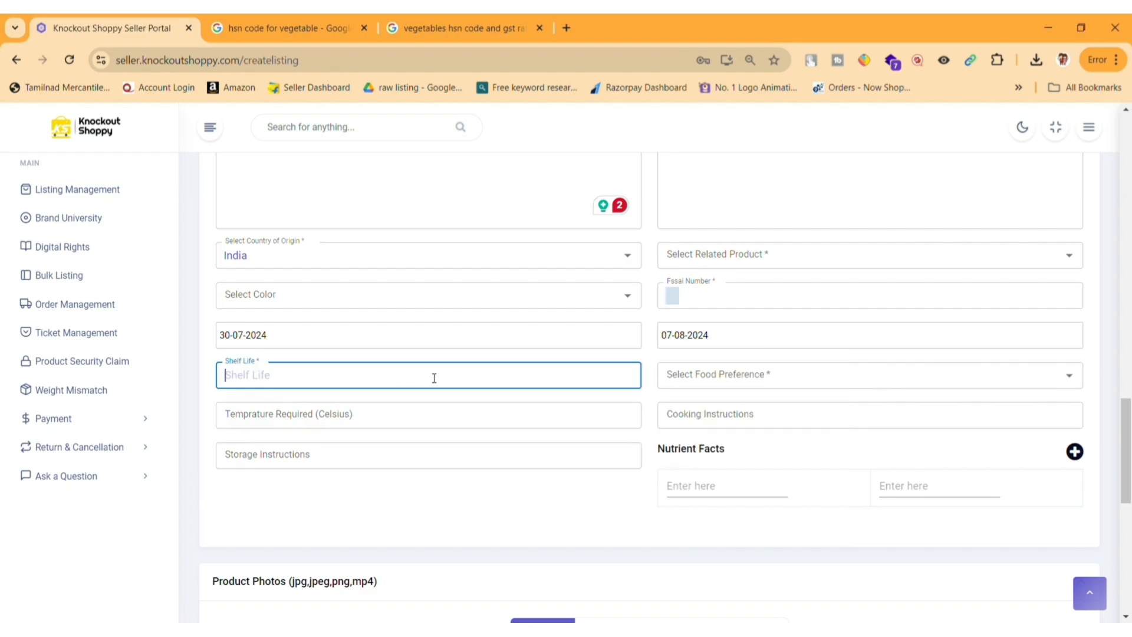
{"action": "type", "text": "7 DA"}
{"action": "key", "text": "BackSpace"}
{"action": "type", "text": "ays"}
{"action": "left_click", "coordinate": [736, 381]}
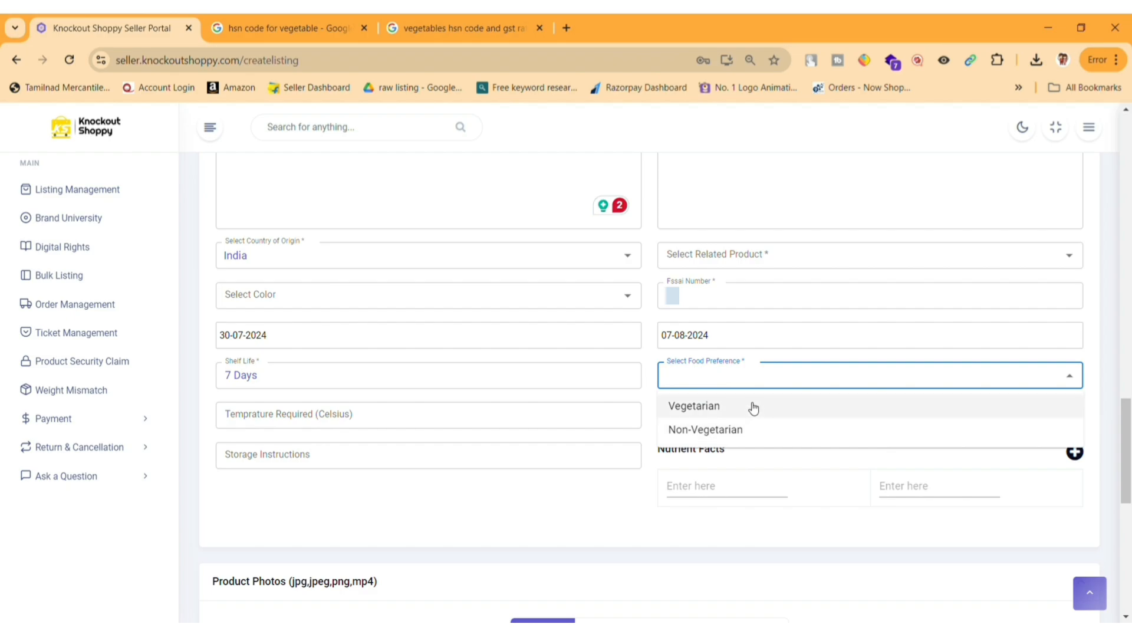
{"action": "left_click", "coordinate": [810, 406]}
Set the required temperature to 20 degrees Celsius
{"action": "scroll", "coordinate": [497, 416], "scroll_direction": "down", "scroll_amount": 1}
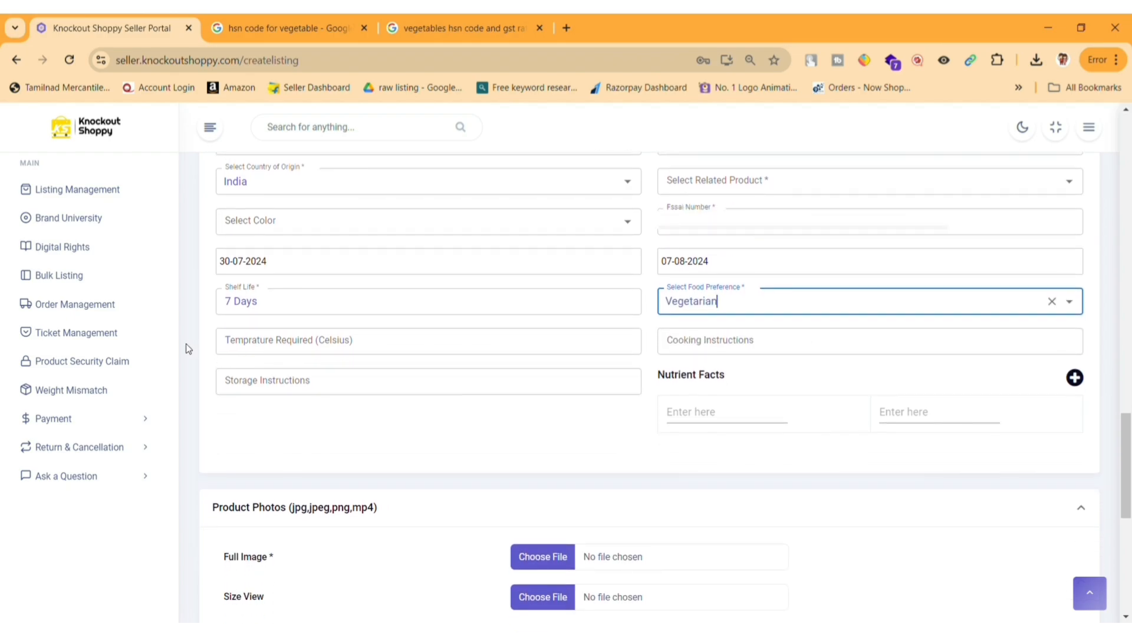
{"action": "left_click", "coordinate": [283, 341]}
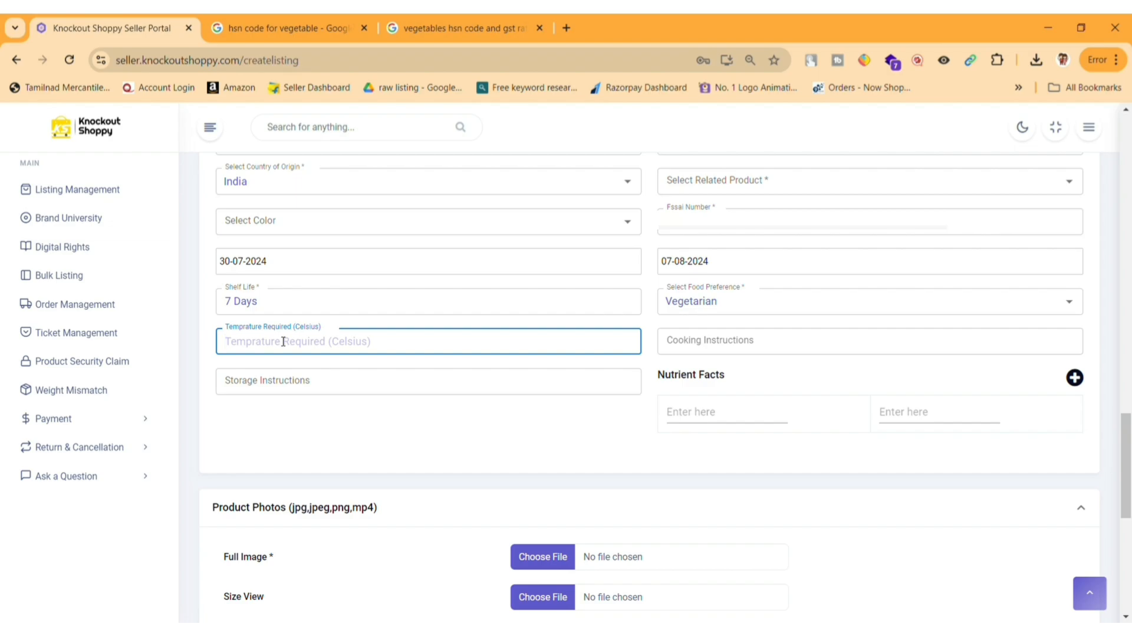
{"action": "type", "text": "20"}
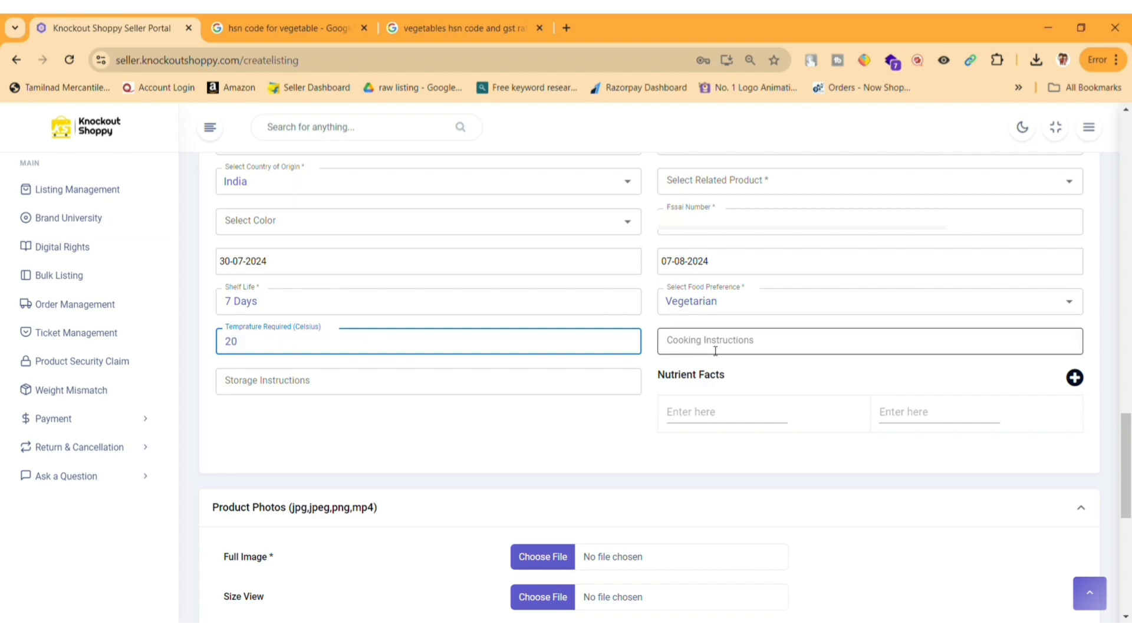
Add the cooking instructions "Clean the product" and "peel the tomato clearly"
{"action": "left_click", "coordinate": [715, 351]}
{"action": "type", "text": "Cook the"}
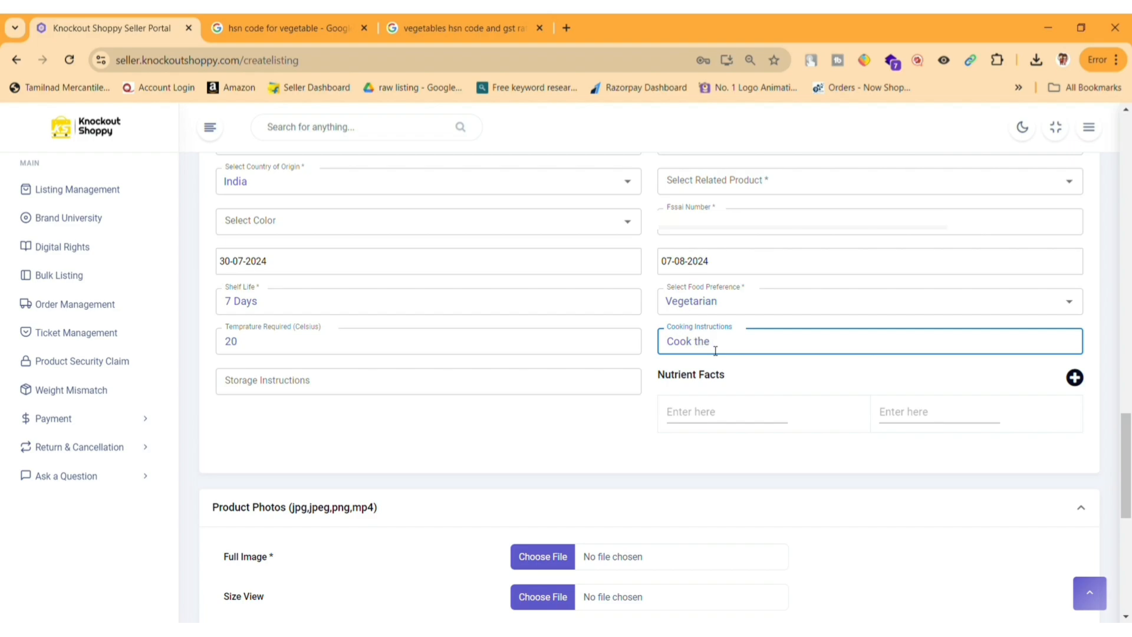
{"action": "key", "text": "ctrl+a"}
{"action": "key", "text": "BackSpace"}
{"action": "type", "text": "Clean the product"}
{"action": "key", "text": "Return"}
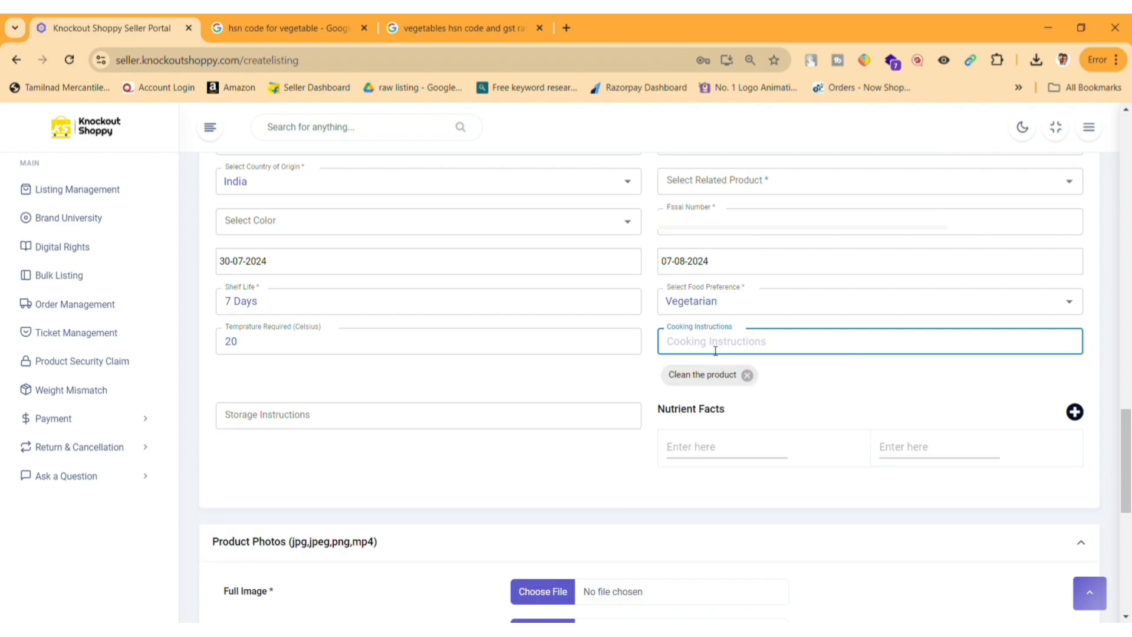
{"action": "type", "text": "peel the tomato clearly"}
{"action": "key", "text": "Return"}
{"action": "scroll", "coordinate": [435, 392], "scroll_direction": "down", "scroll_amount": 1}
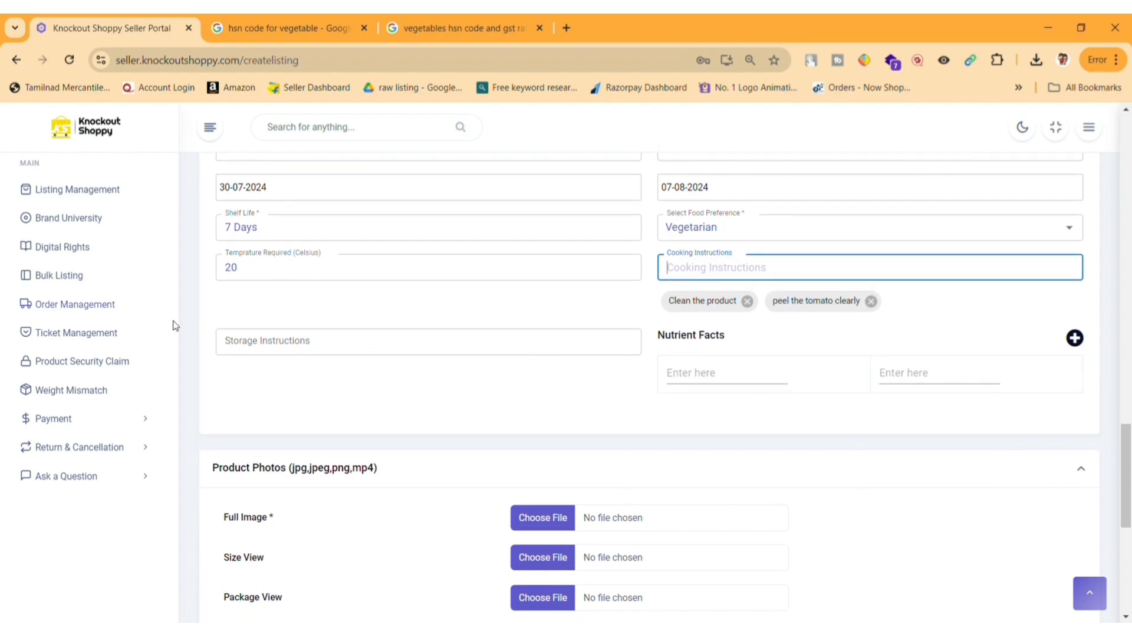
{"action": "left_click", "coordinate": [340, 348]}
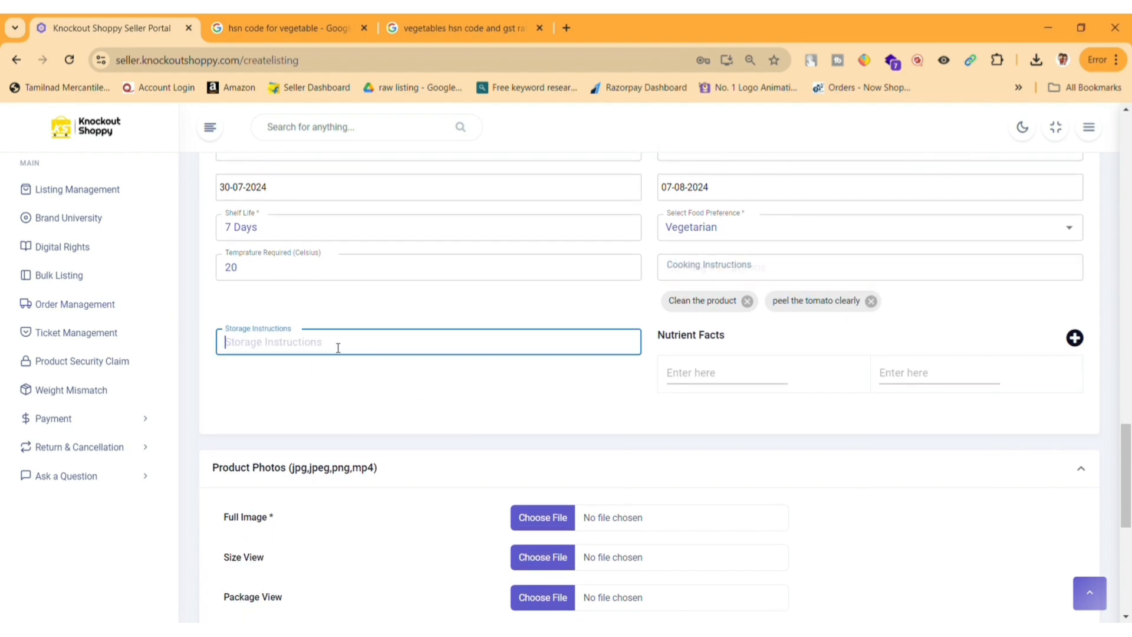
{"action": "left_click", "coordinate": [517, 380]}
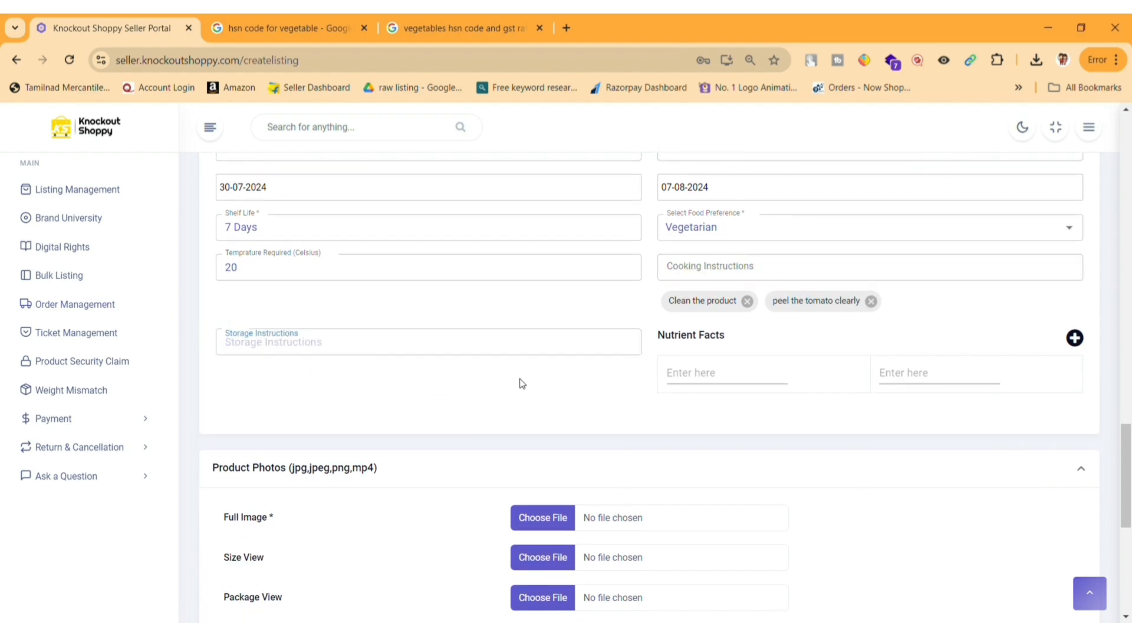
Enter calcium with an amount of 50gm as the first nutrient fact
{"action": "left_click", "coordinate": [743, 377]}
{"action": "type", "text": "calc"}
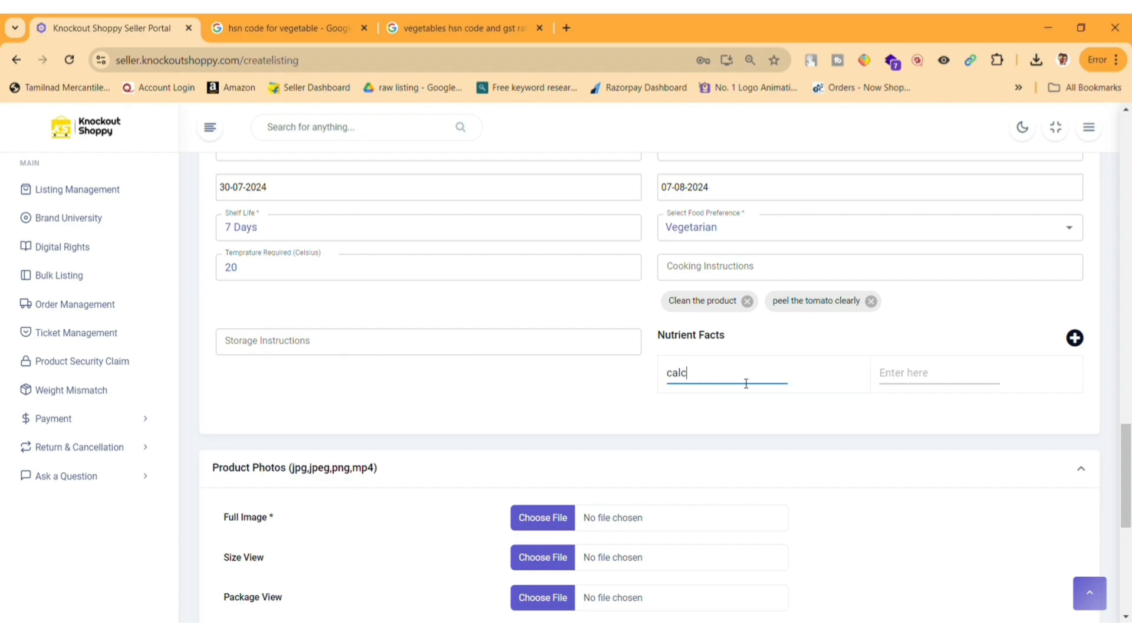
{"action": "type", "text": "ium"}
{"action": "left_click", "coordinate": [951, 372]}
{"action": "type", "text": "50gm"}
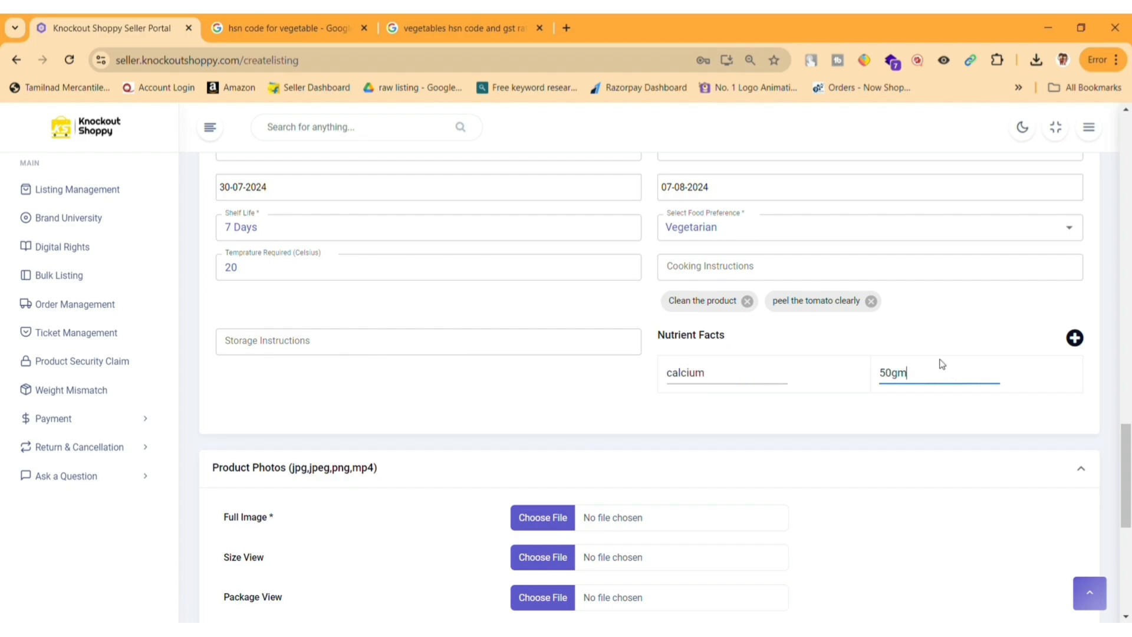
Add potassium with an amount of 40gm as the second nutrient fact and add an empty third nutrient row
{"action": "left_click", "coordinate": [1074, 338]}
{"action": "left_click", "coordinate": [710, 410]}
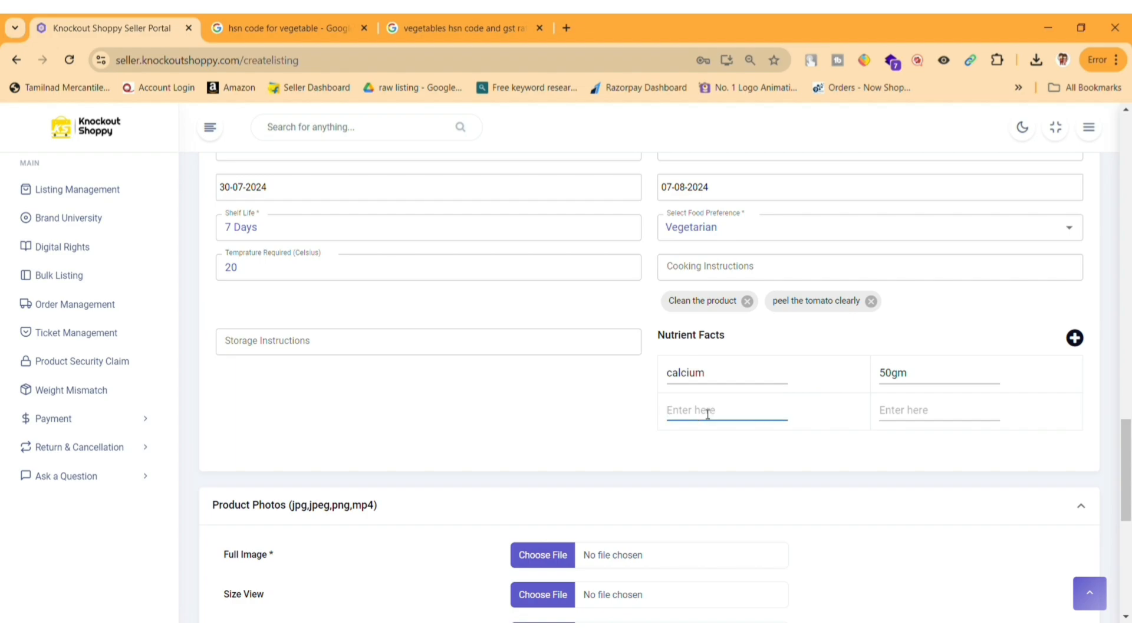
{"action": "type", "text": "pott"}
{"action": "type", "text": "ssium"}
{"action": "left_click", "coordinate": [923, 414]}
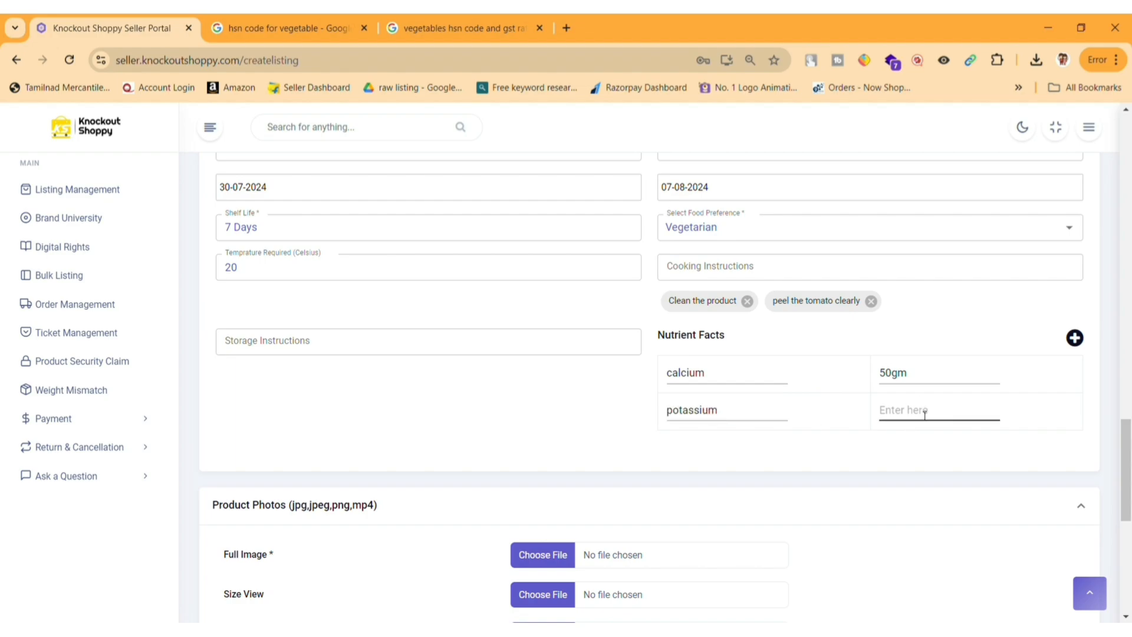
{"action": "type", "text": "40gm"}
{"action": "left_click", "coordinate": [1074, 337]}
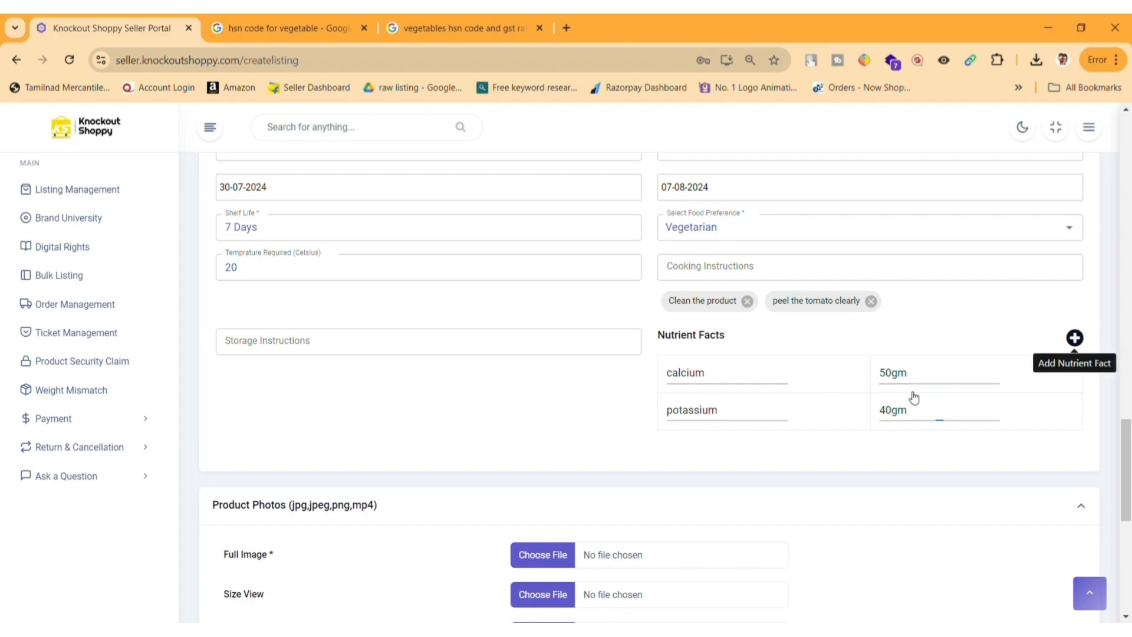
{"action": "left_click", "coordinate": [728, 446]}
Upload 1.jpg as the product's full image and 2.jpg as its size view
{"action": "scroll", "coordinate": [194, 352], "scroll_direction": "down", "scroll_amount": 5}
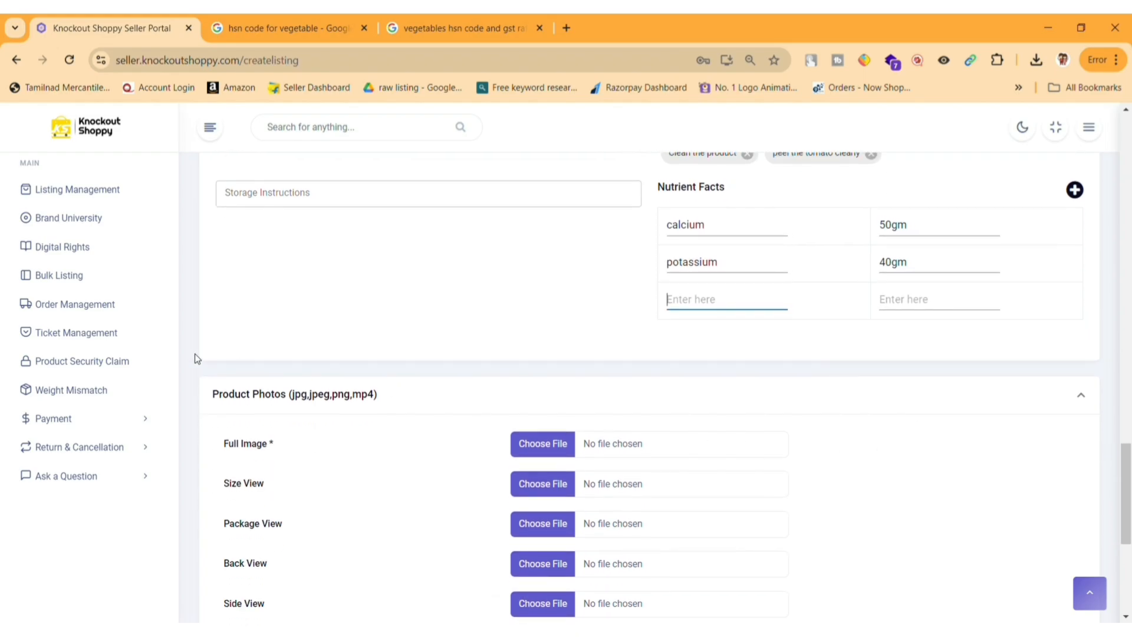
{"action": "left_click", "coordinate": [535, 300]}
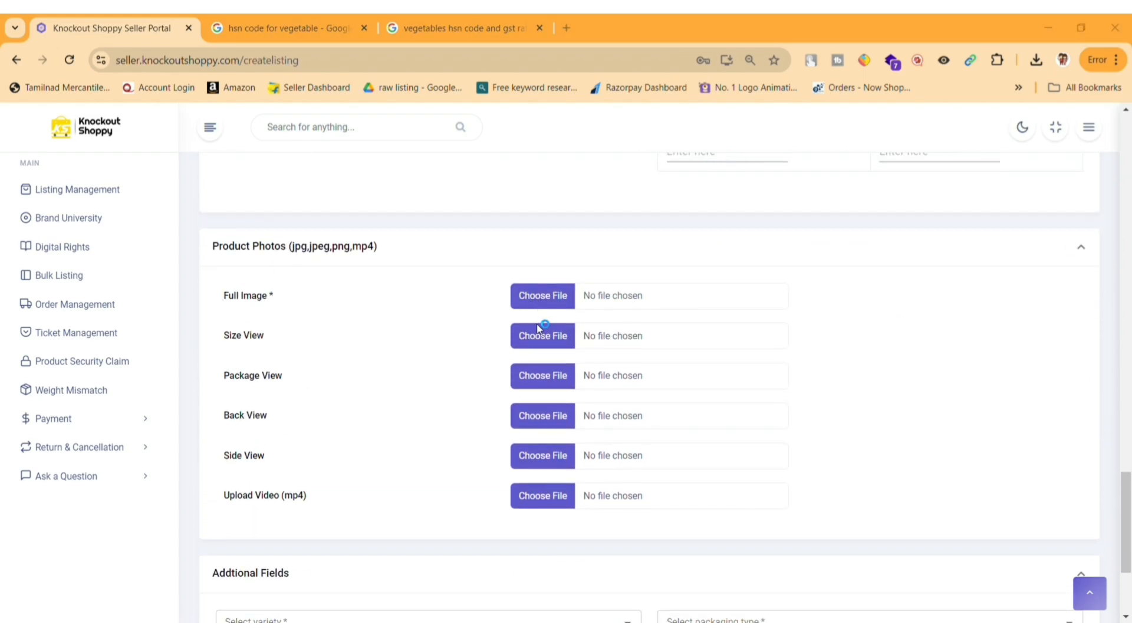
{"action": "double_click", "coordinate": [385, 226]}
{"action": "left_click", "coordinate": [557, 395]}
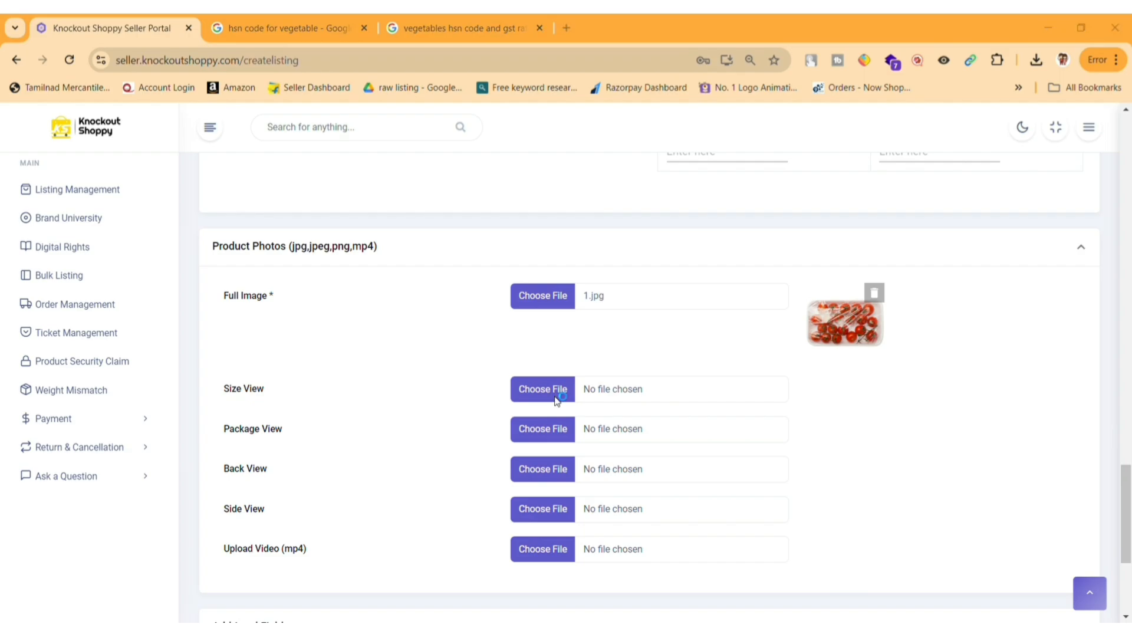
{"action": "double_click", "coordinate": [481, 206]}
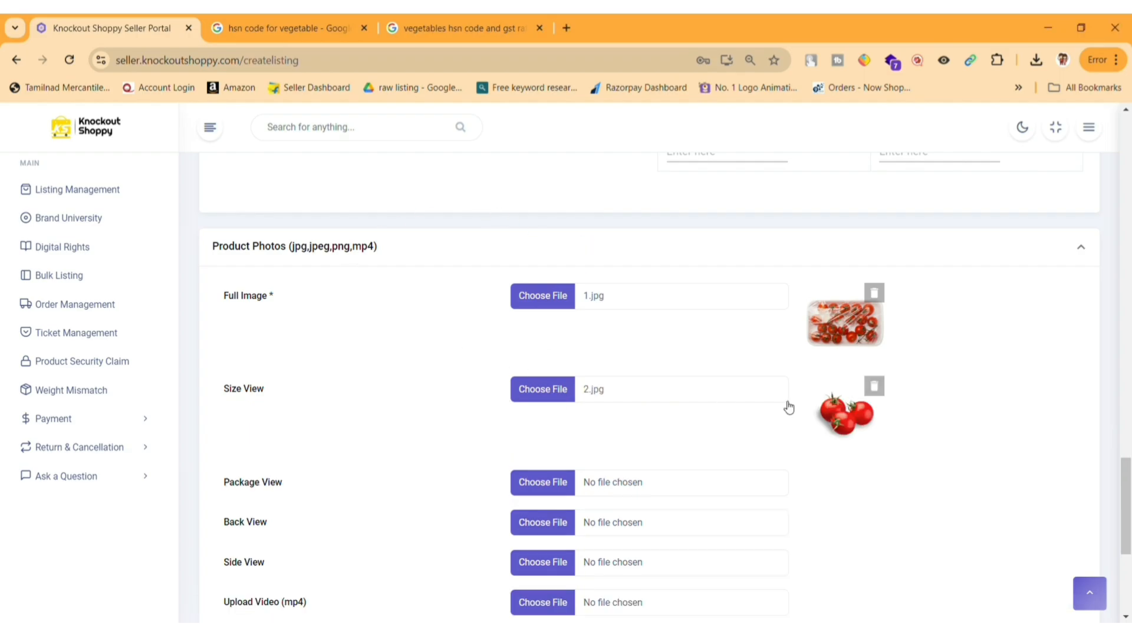
Set the variety to Tomato and the packaging type to Pouch in the additional fields
{"action": "scroll", "coordinate": [825, 334], "scroll_direction": "down", "scroll_amount": 3}
{"action": "scroll", "coordinate": [825, 334], "scroll_direction": "down", "scroll_amount": 2}
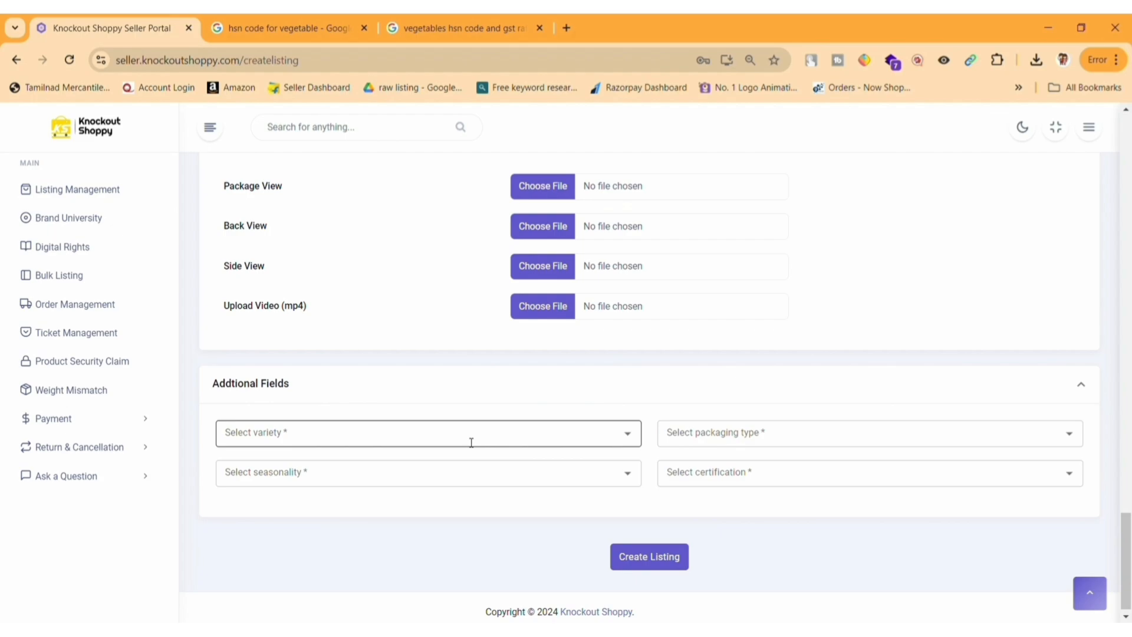
{"action": "left_click", "coordinate": [626, 434]}
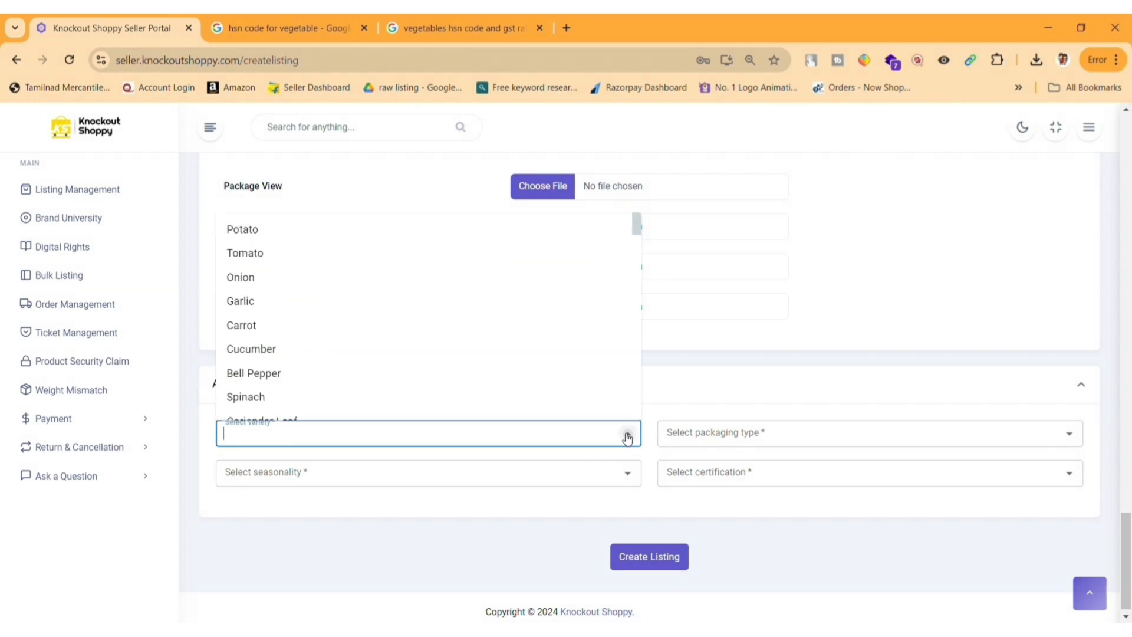
{"action": "left_click", "coordinate": [407, 254]}
{"action": "left_click", "coordinate": [798, 436]}
{"action": "left_click", "coordinate": [767, 326]}
Set the seasonality to Autumn (Fall) and the certification to NA, and submit the listing for creation
{"action": "scroll", "coordinate": [240, 484], "scroll_direction": "down", "scroll_amount": 1}
{"action": "left_click", "coordinate": [599, 462]}
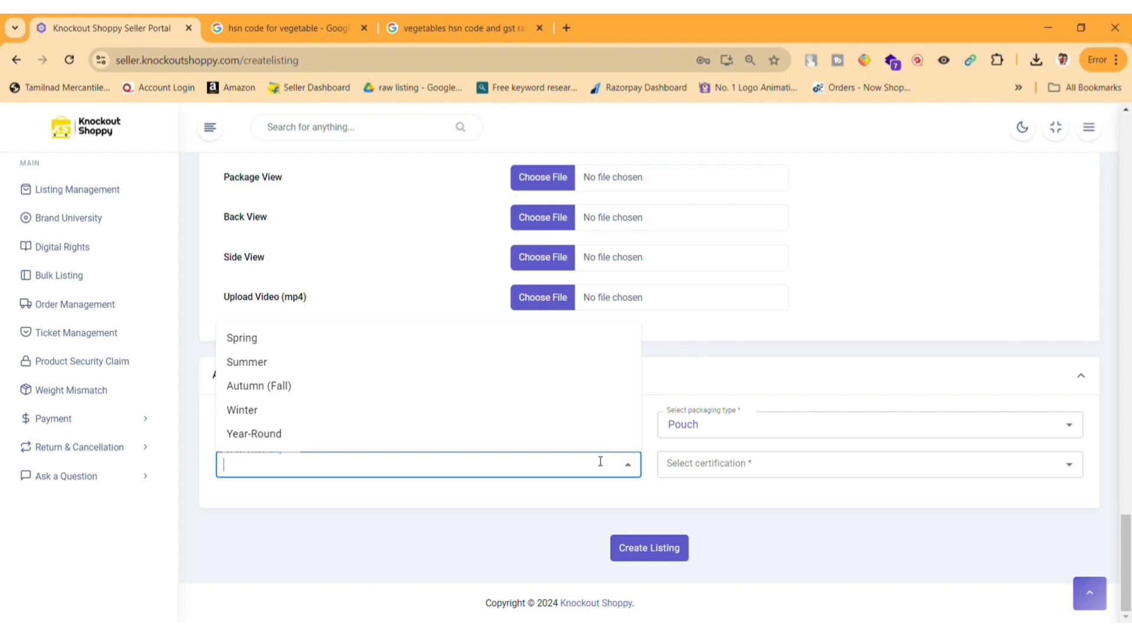
{"action": "left_click", "coordinate": [444, 396]}
{"action": "left_click", "coordinate": [761, 465]}
{"action": "scroll", "coordinate": [725, 366], "scroll_direction": "down", "scroll_amount": 2}
{"action": "left_click", "coordinate": [684, 446]}
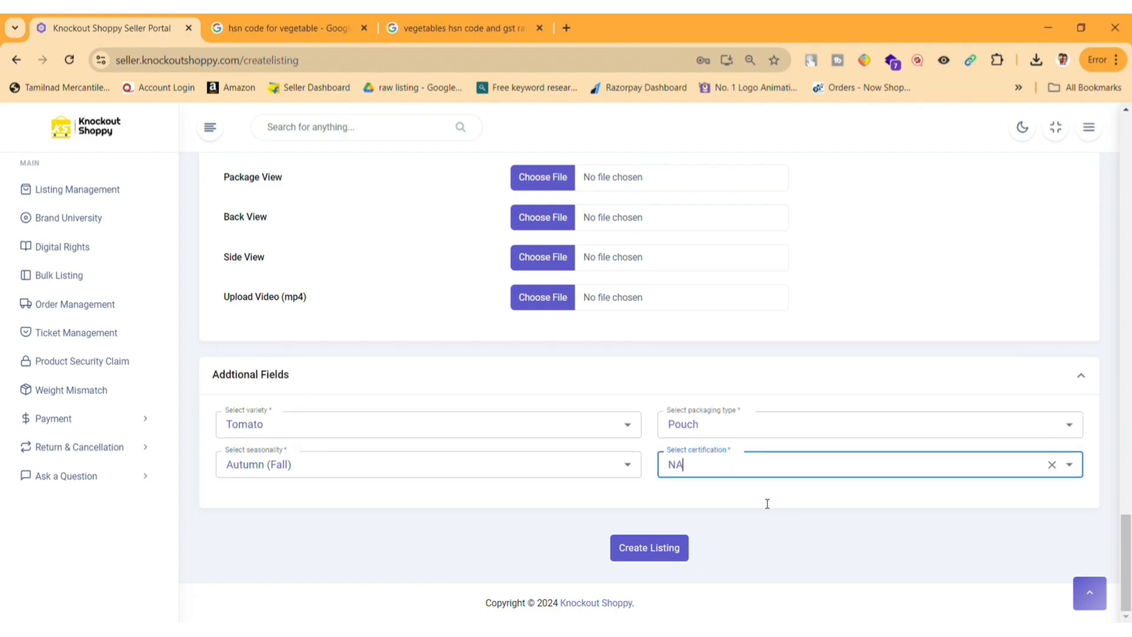
{"action": "left_click", "coordinate": [670, 557]}
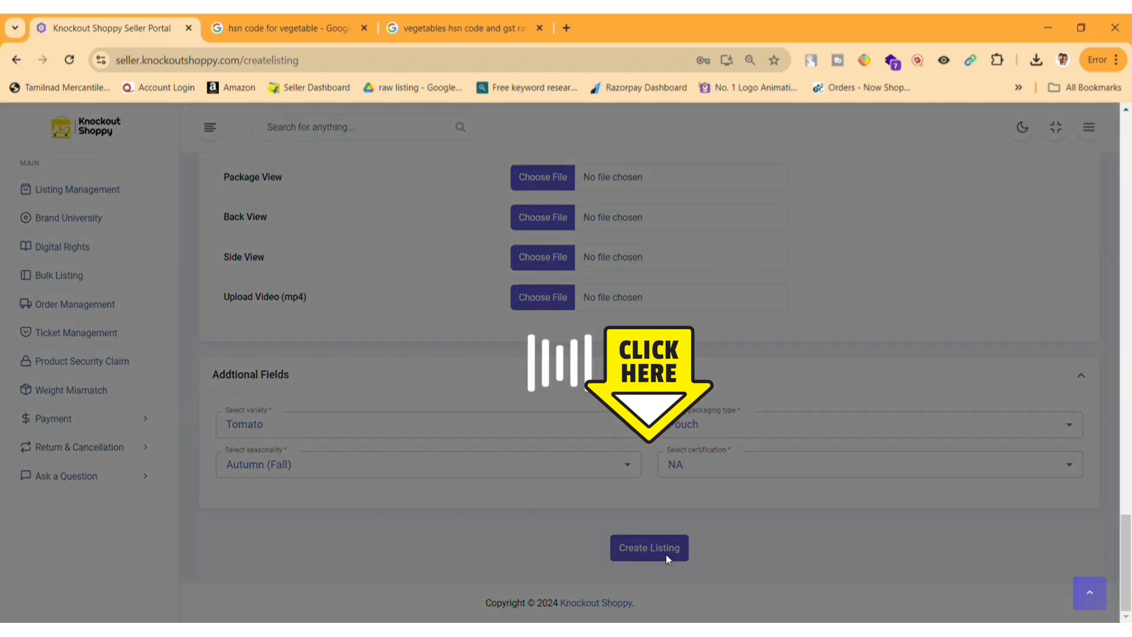